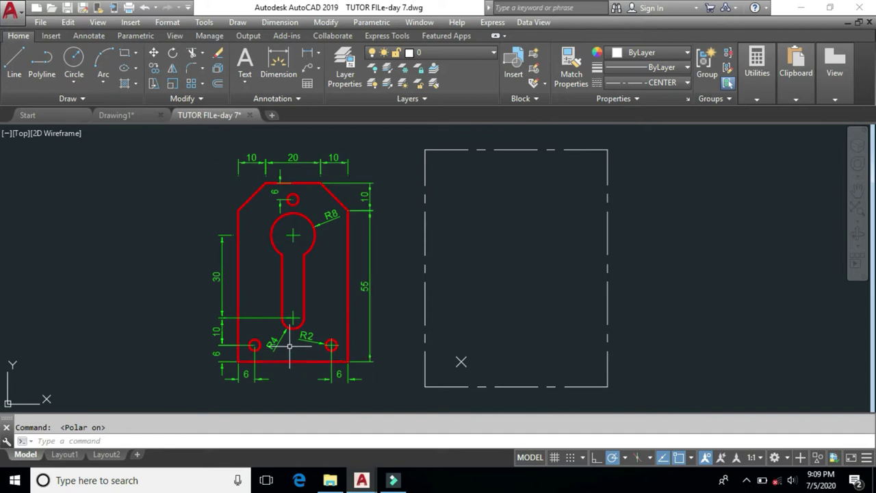
Step: Pick FIG from the Layer dropdown so new lines are drawn in red
{"action": "left_click", "coordinate": [437, 55]}
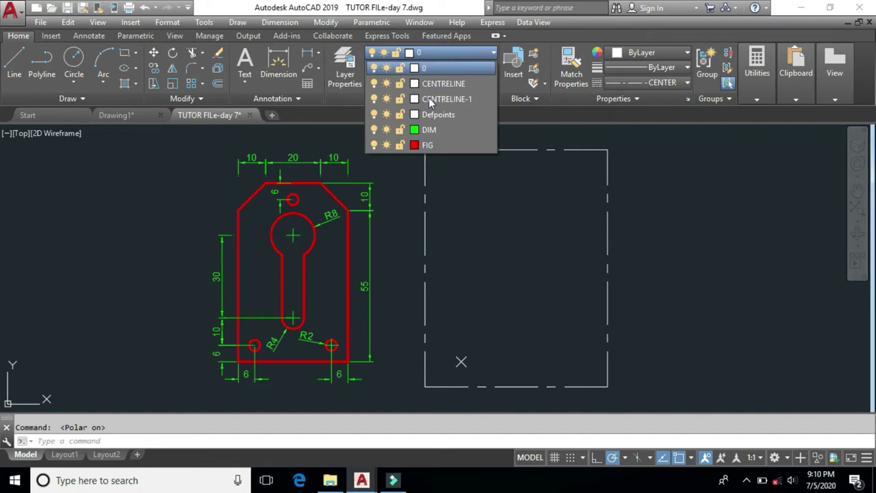
{"action": "left_click", "coordinate": [448, 151]}
{"action": "left_click", "coordinate": [483, 260]}
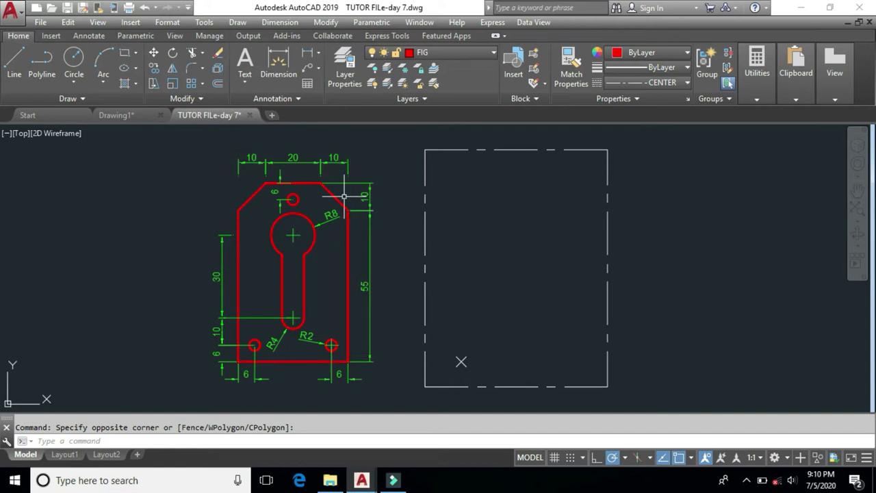
{"action": "left_click", "coordinate": [126, 53]}
Step: Draw a 40 by 65 rectangle from the X mark, extending up and to the right
{"action": "left_click", "coordinate": [461, 360]}
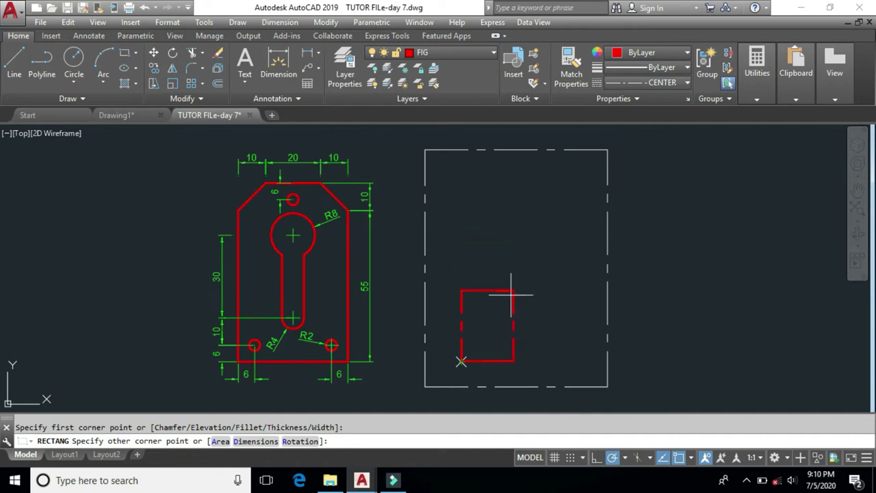
{"action": "left_click", "coordinate": [257, 442]}
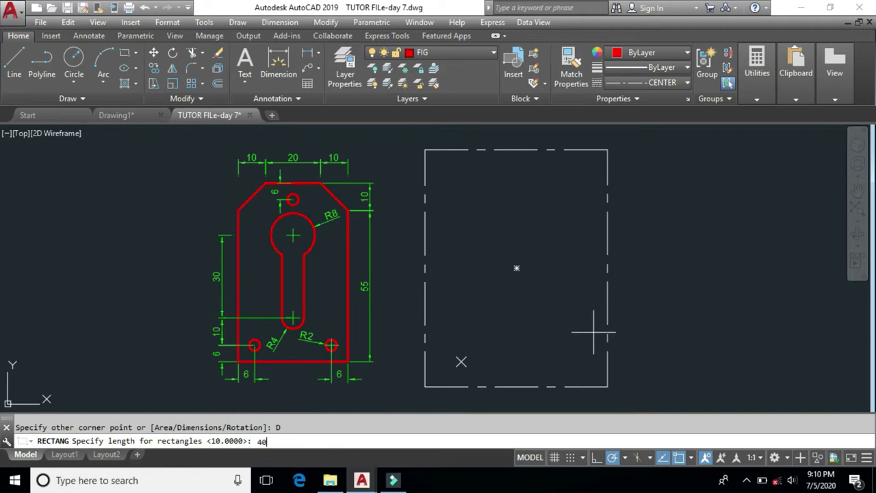
{"action": "key", "text": "Return"}
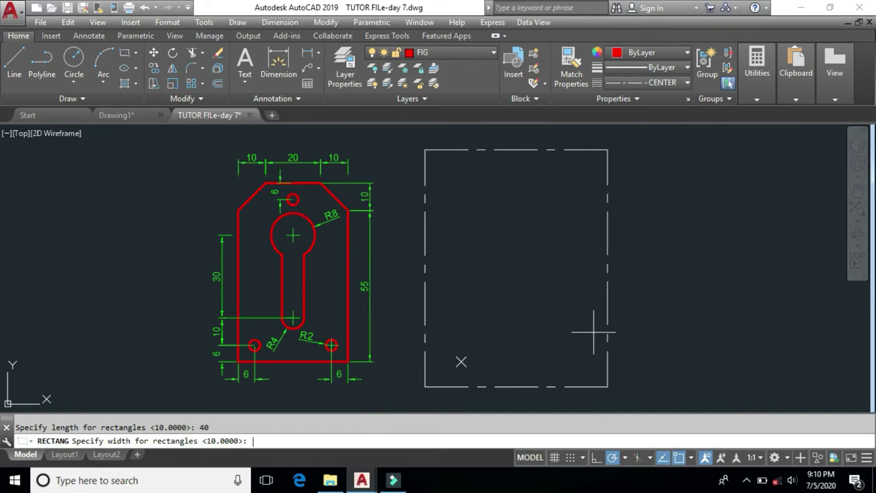
{"action": "type", "text": "65"}
{"action": "key", "text": "Return"}
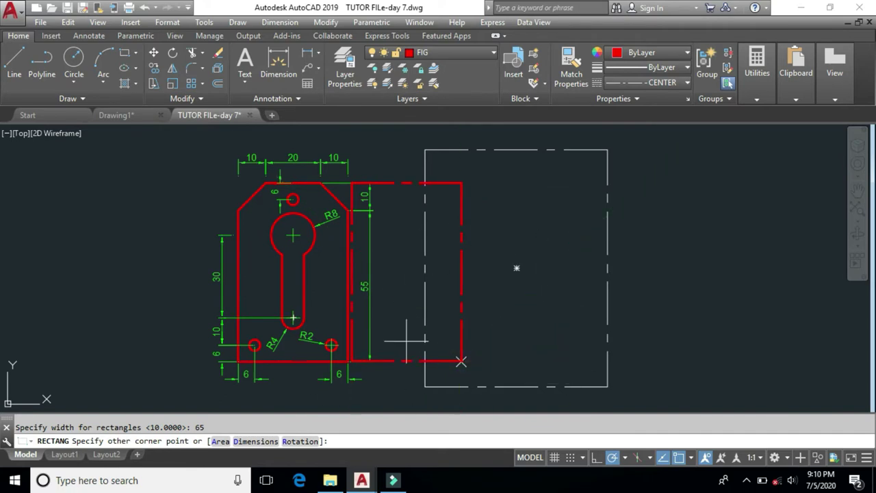
{"action": "left_click", "coordinate": [548, 215]}
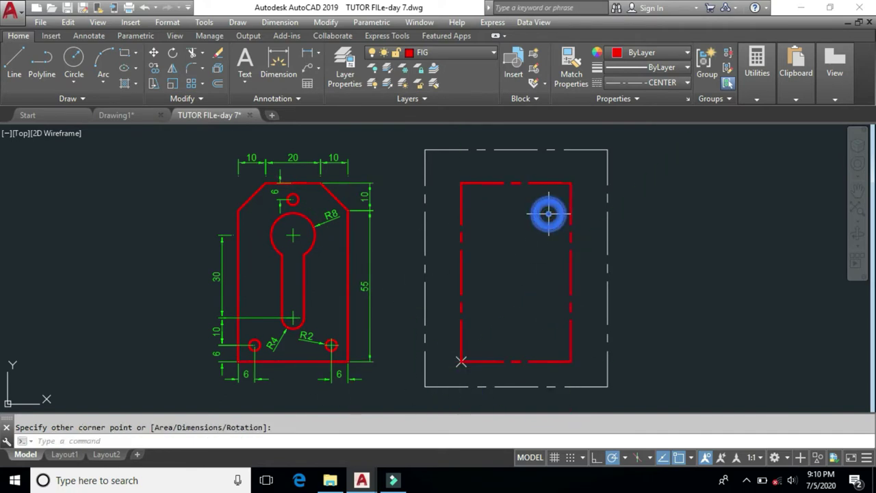
{"action": "middle_click_drag", "start_coordinate": [551, 269], "coordinate": [550, 268]}
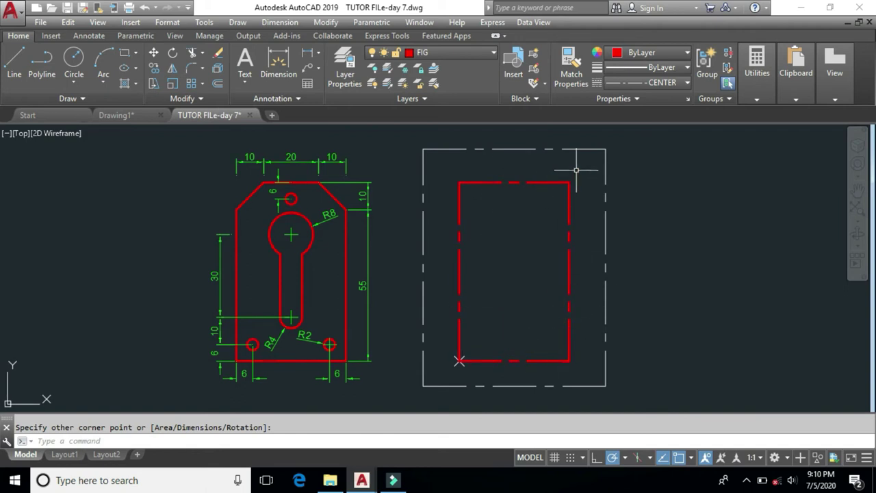
{"action": "left_click_drag", "start_coordinate": [575, 166], "coordinate": [558, 192]}
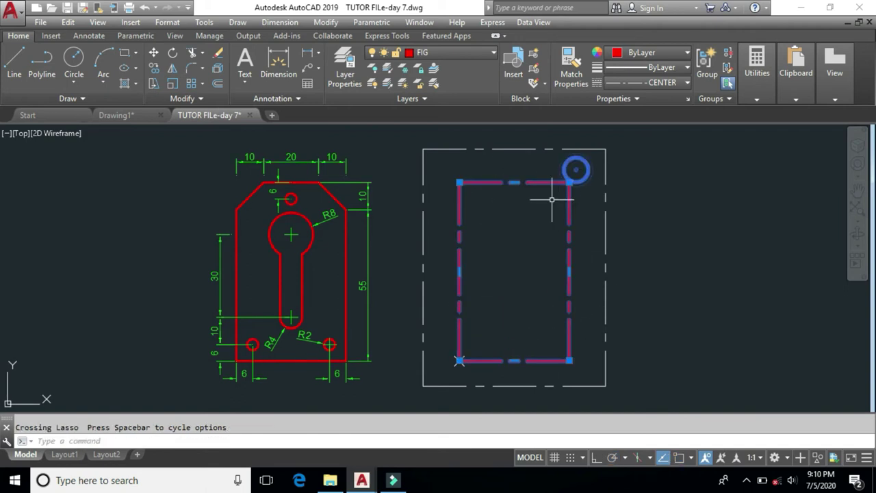
Step: Set both the rectangle's linetype and the current linetype to ByLayer
{"action": "left_click", "coordinate": [663, 83]}
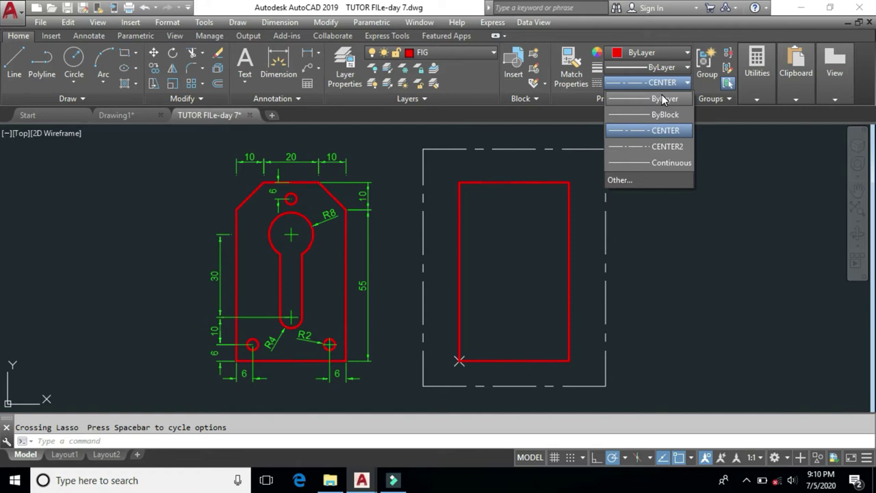
{"action": "left_click", "coordinate": [663, 100]}
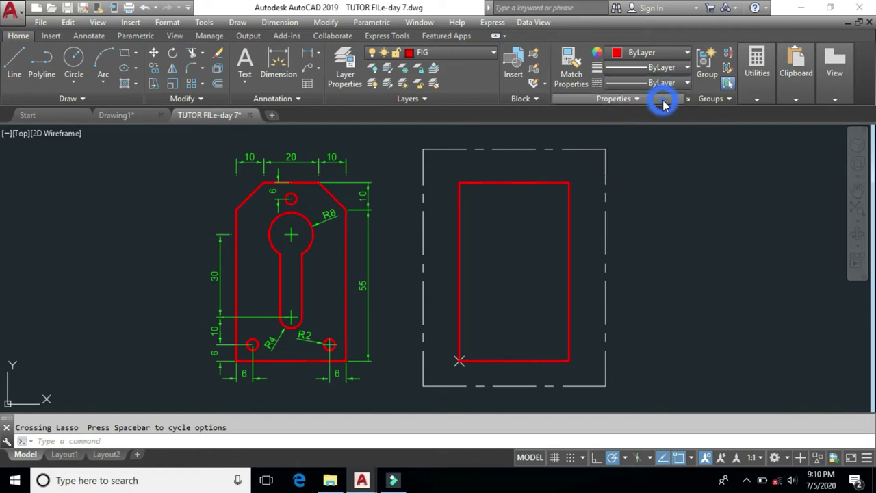
{"action": "key", "text": "Escape"}
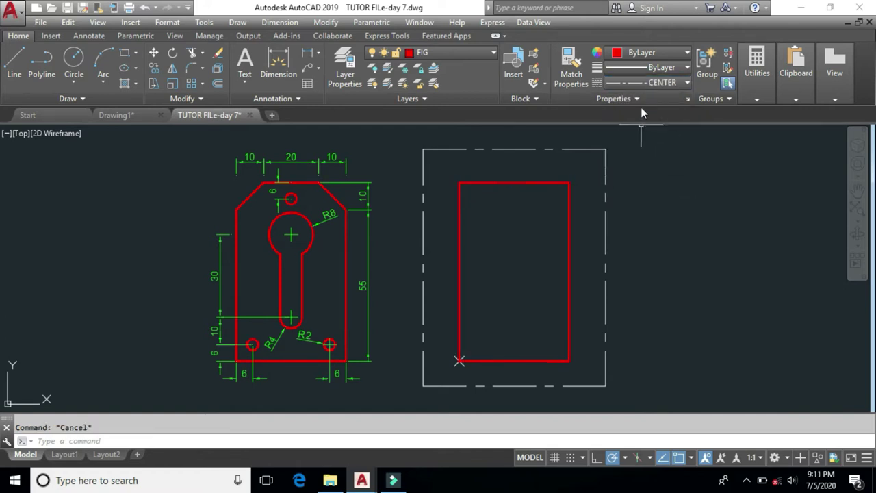
{"action": "left_click", "coordinate": [656, 83]}
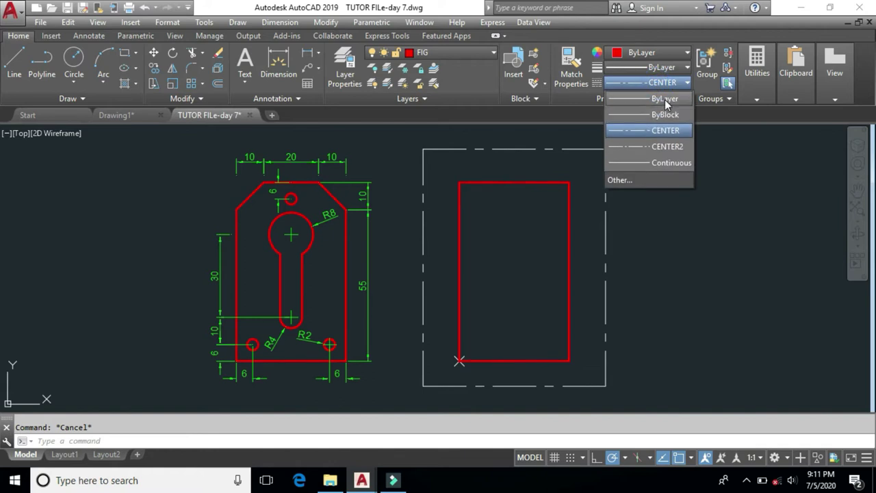
{"action": "left_click", "coordinate": [664, 100]}
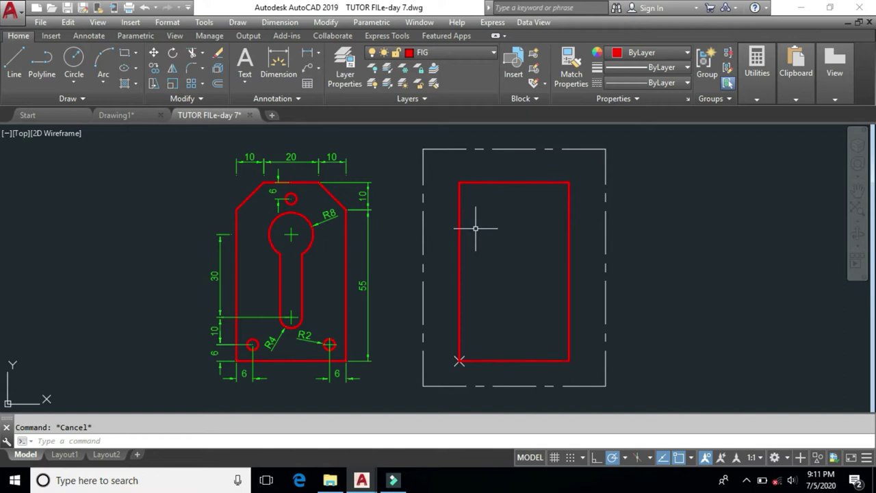
Step: Chamfer the rectangle's top-left and top-right corners with 10 by 10 distances
{"action": "left_click", "coordinate": [326, 22]}
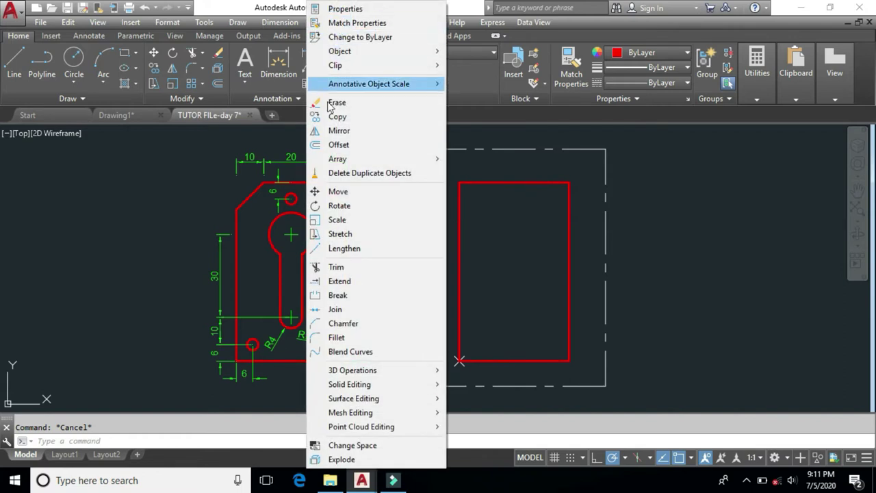
{"action": "left_click", "coordinate": [359, 329]}
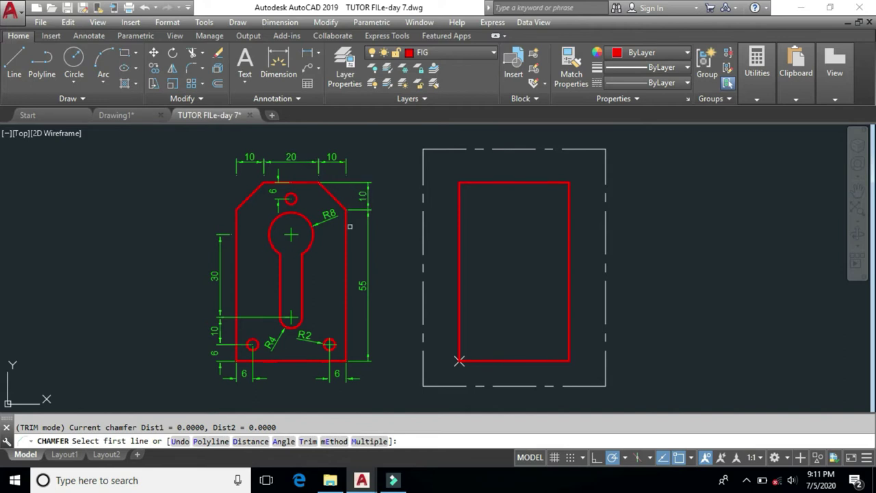
{"action": "left_click", "coordinate": [250, 440]}
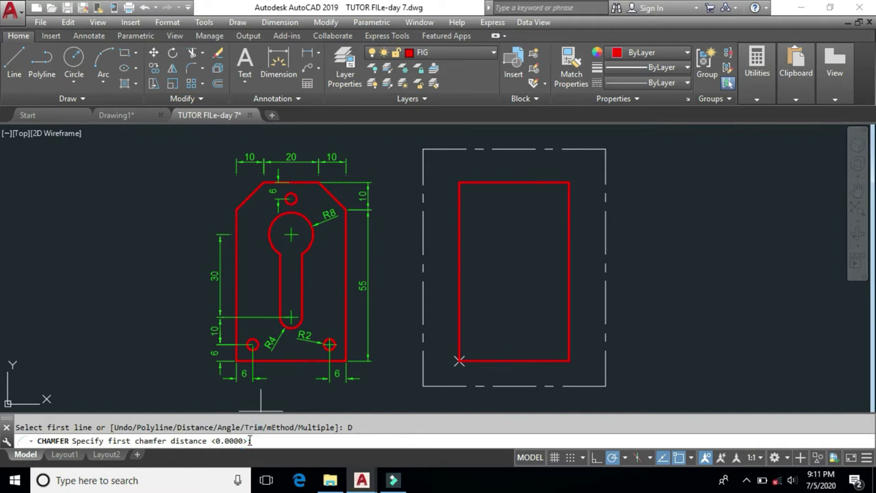
{"action": "left_click", "coordinate": [260, 441]}
{"action": "key", "text": "Return"}
{"action": "key", "text": "Return"}
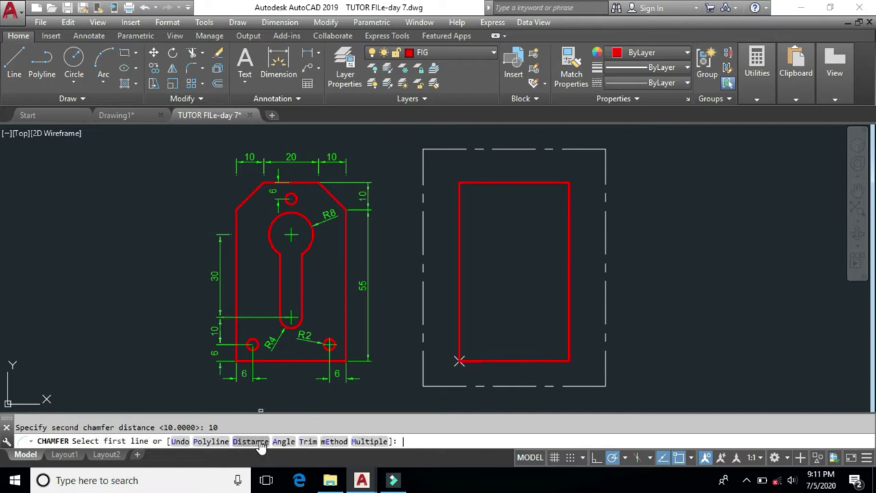
{"action": "left_click", "coordinate": [367, 441]}
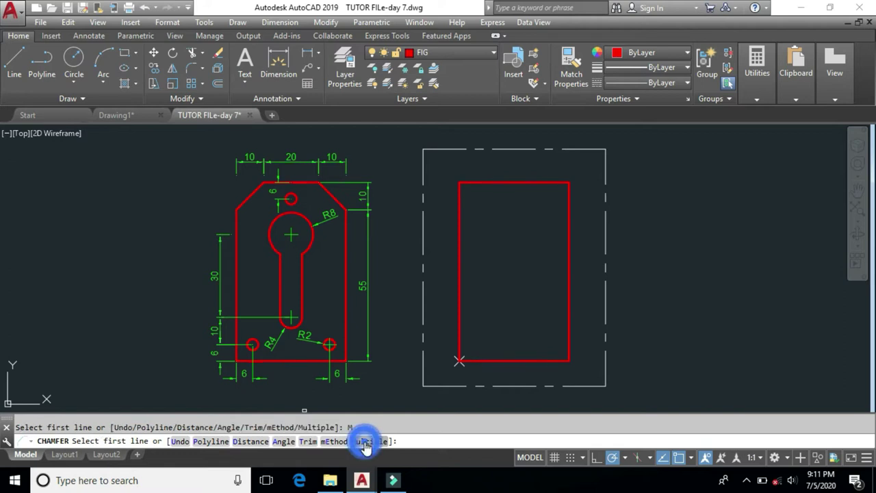
{"action": "left_click", "coordinate": [459, 203]}
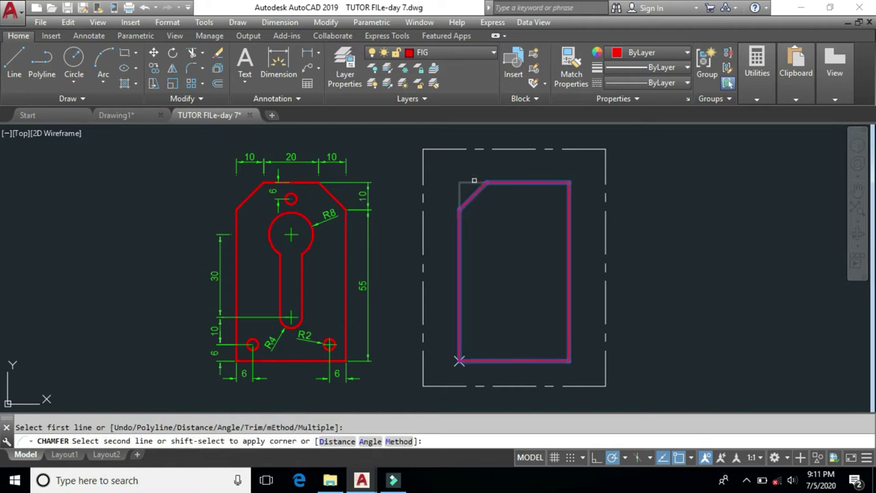
{"action": "left_click", "coordinate": [473, 181]}
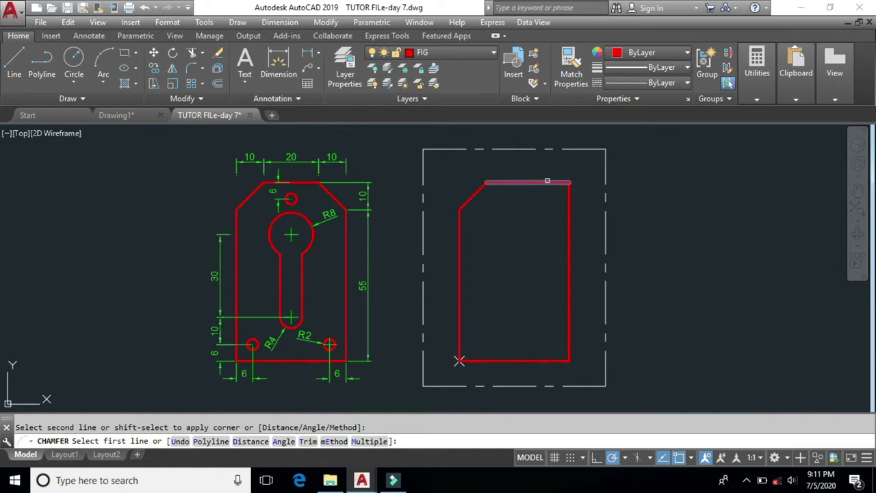
{"action": "left_click", "coordinate": [546, 182]}
{"action": "left_click", "coordinate": [569, 209]}
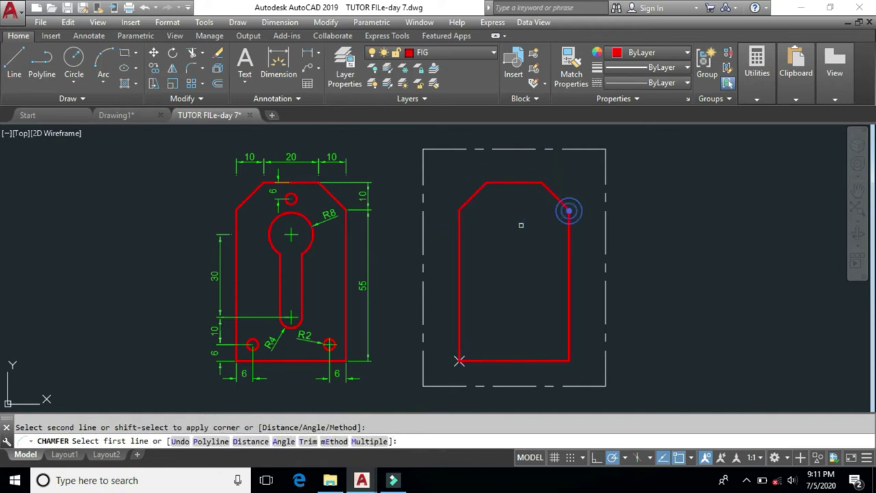
{"action": "right_click", "coordinate": [655, 179]}
{"action": "left_click", "coordinate": [674, 187]}
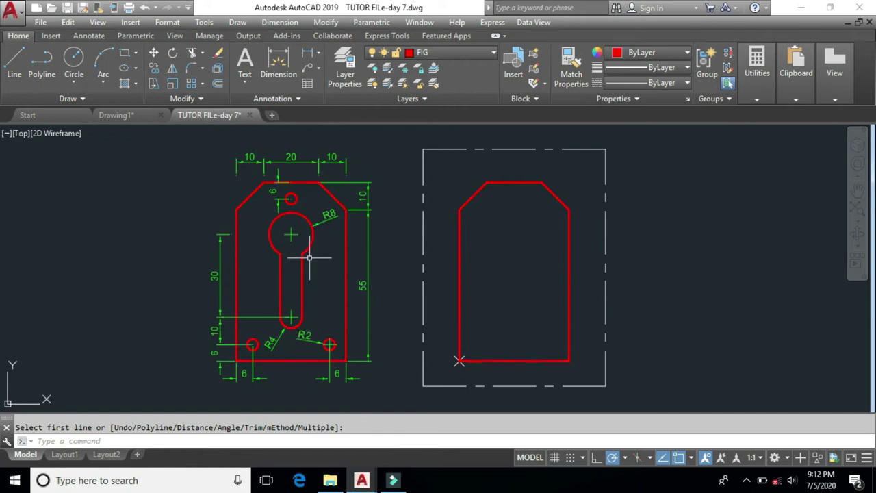
Step: Inspect the reference plate's R4 circle and top edge, and the chamfered red outline
{"action": "key", "text": "Escape"}
{"action": "left_click", "coordinate": [250, 343]}
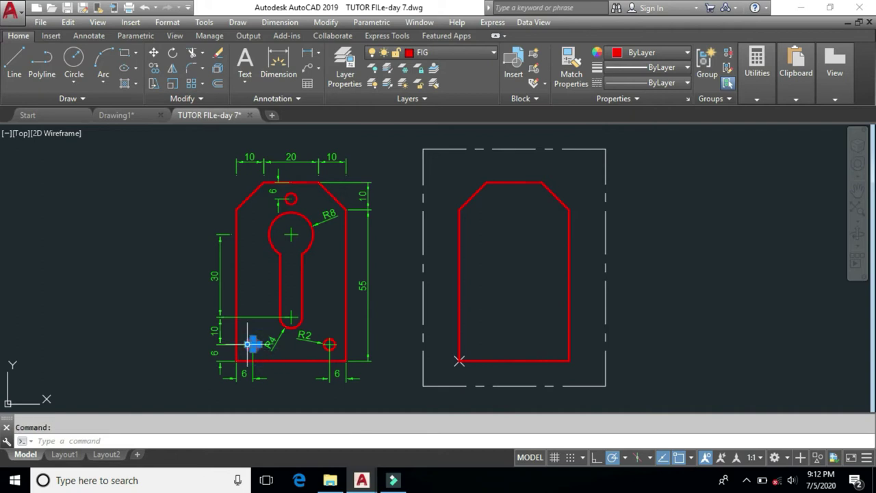
{"action": "key", "text": "Escape"}
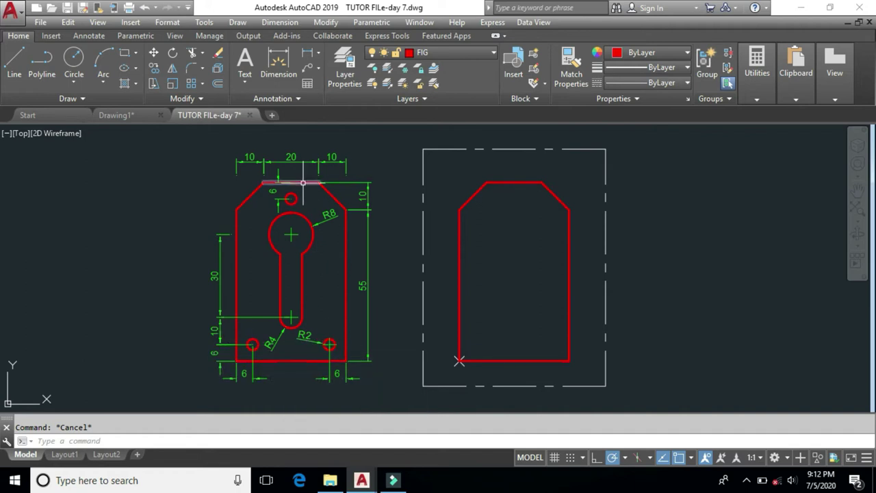
{"action": "left_click_drag", "start_coordinate": [300, 184], "coordinate": [322, 179]}
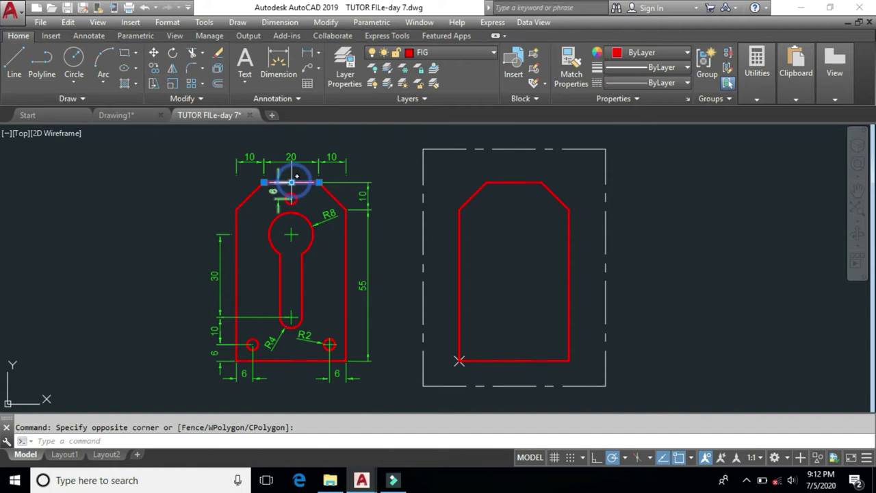
{"action": "key", "text": "Escape"}
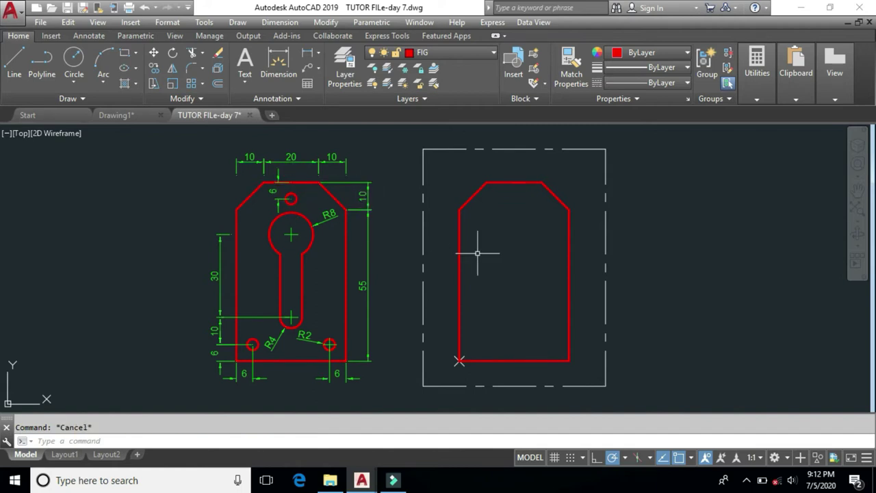
{"action": "left_click", "coordinate": [458, 262]}
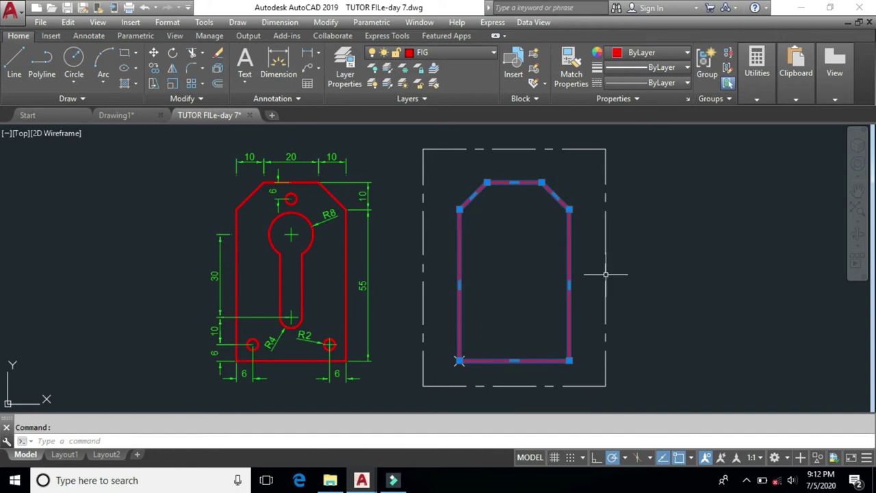
{"action": "key", "text": "Escape"}
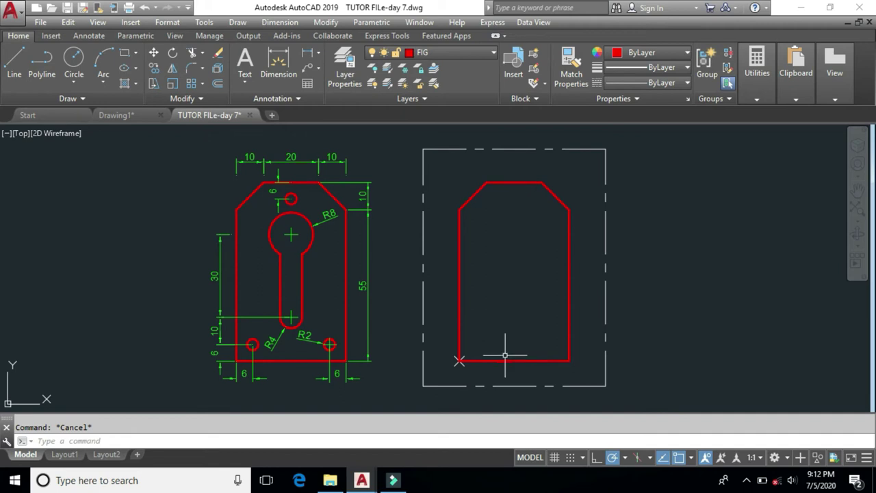
{"action": "type", "text": "o"}
{"action": "key", "text": "Return"}
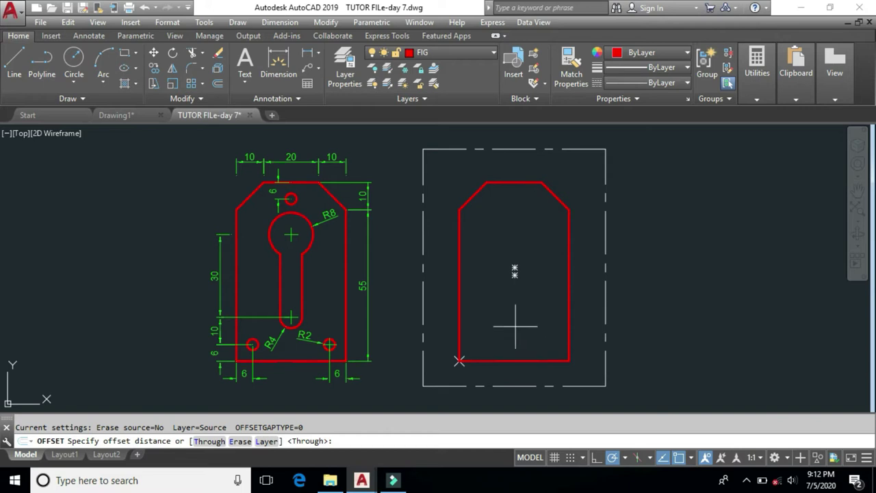
Step: Abandon the offset and explode the red chamfered outline polyline into lines
{"action": "key", "text": "Return"}
{"action": "left_click", "coordinate": [519, 361]}
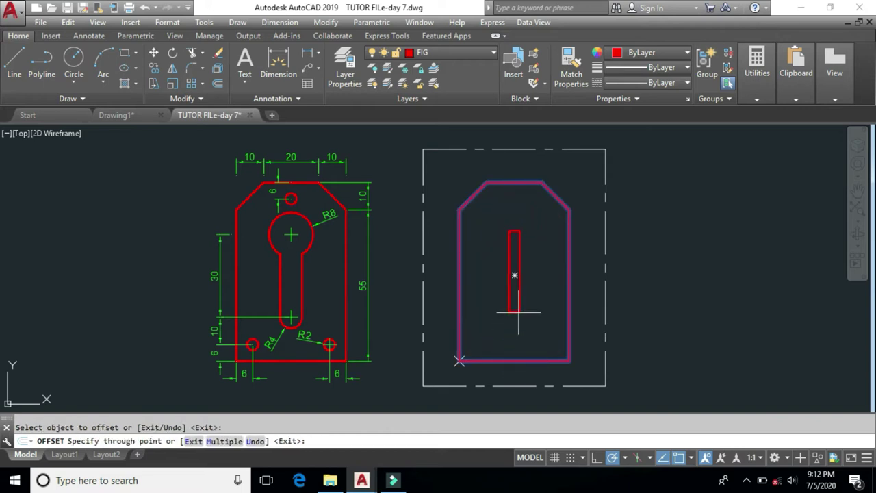
{"action": "key", "text": "Escape"}
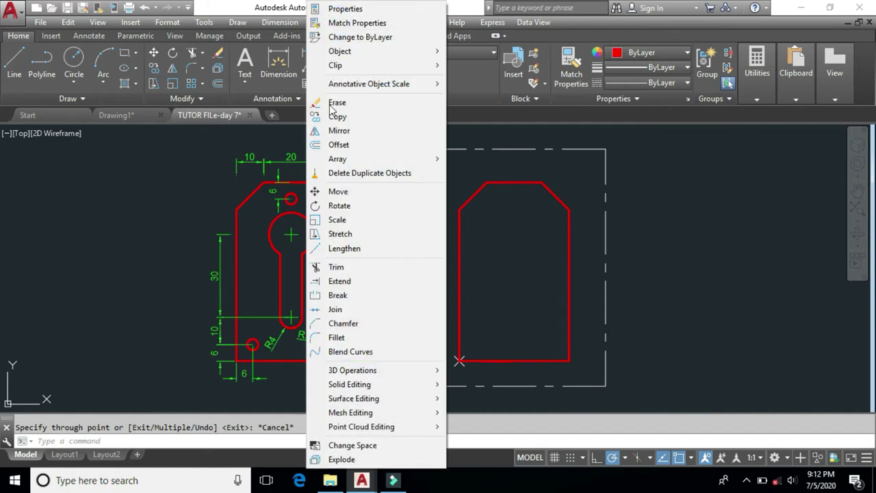
{"action": "left_click", "coordinate": [370, 457]}
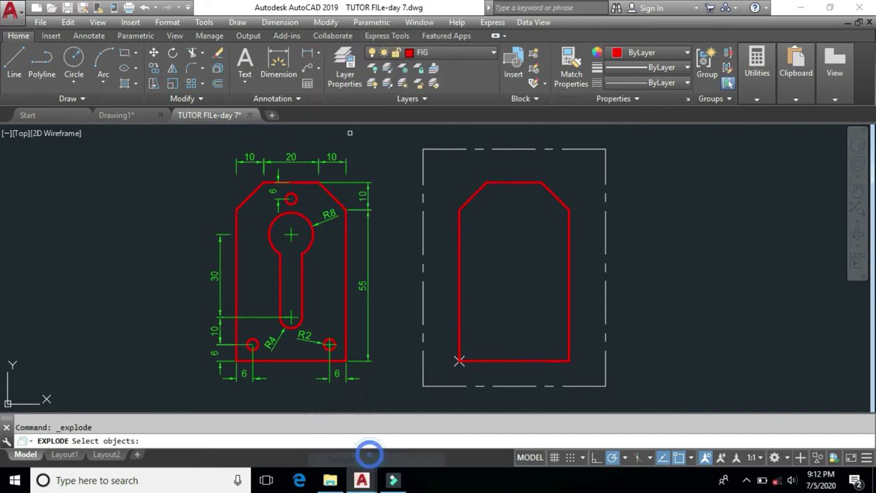
{"action": "left_click", "coordinate": [497, 361]}
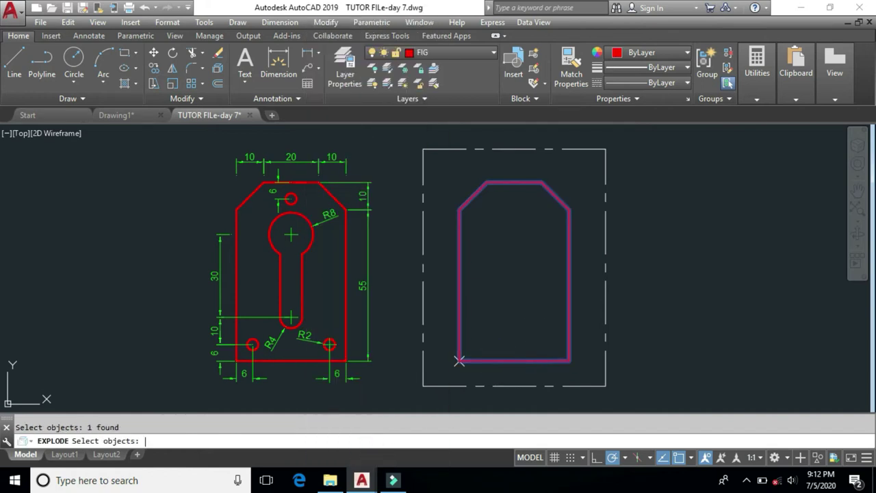
{"action": "key", "text": "Return"}
Step: Verify the bottom and left edges now select as separate lines
{"action": "left_click", "coordinate": [516, 361]}
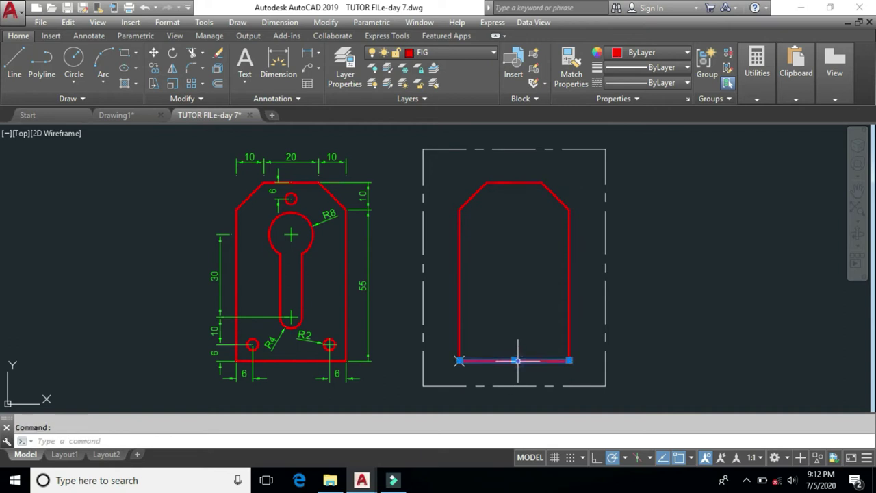
{"action": "key", "text": "Escape"}
{"action": "left_click", "coordinate": [459, 280]}
{"action": "key", "text": "Escape"}
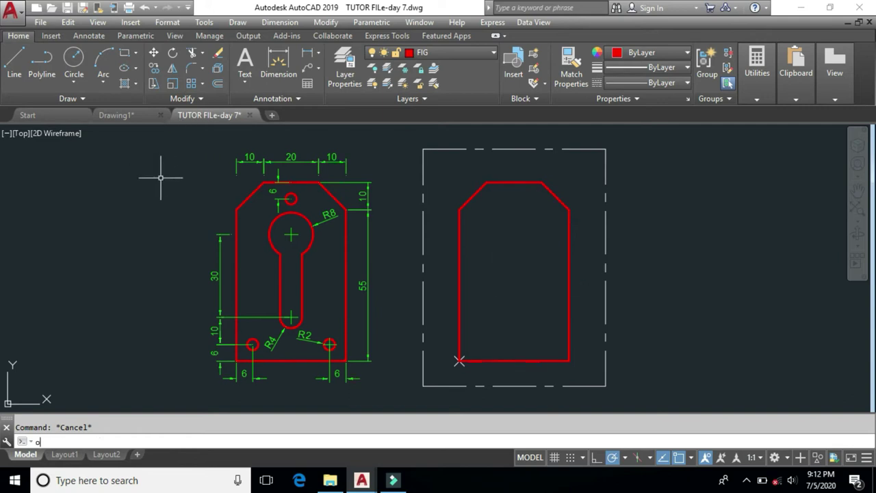
Step: Offset the left, right, bottom and top edges 6 units inward as helper lines
{"action": "key", "text": "Return"}
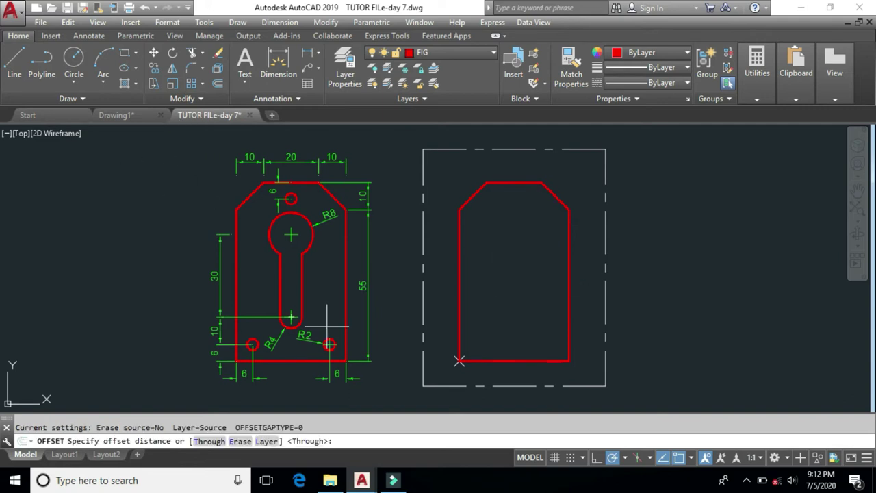
{"action": "type", "text": "6"}
{"action": "key", "text": "Return"}
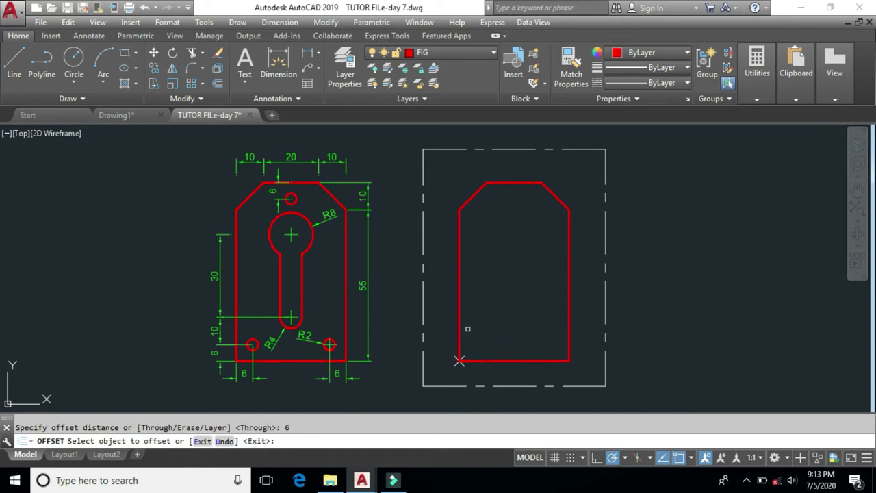
{"action": "left_click", "coordinate": [460, 328]}
{"action": "left_click", "coordinate": [479, 325]}
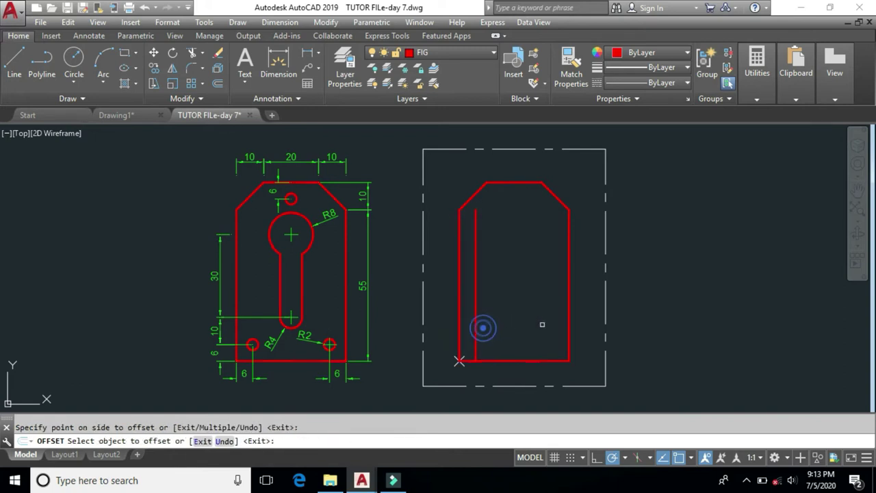
{"action": "left_click", "coordinate": [571, 307]}
{"action": "left_click", "coordinate": [524, 317]}
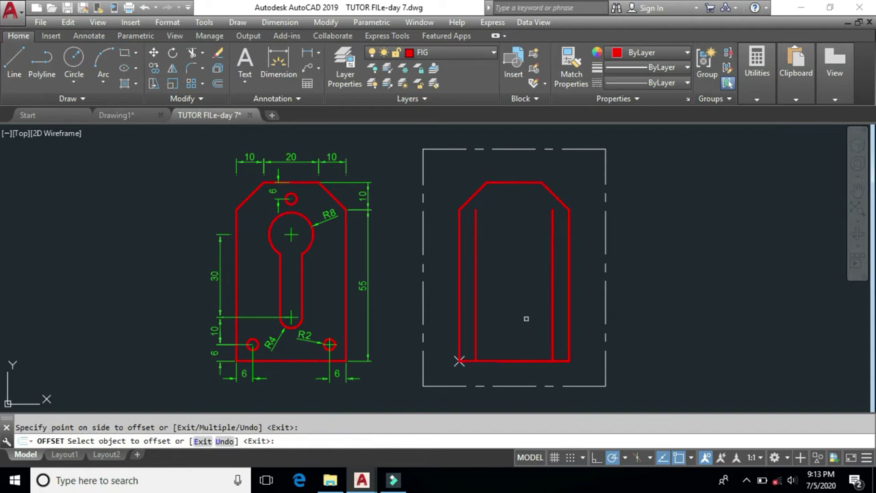
{"action": "left_click", "coordinate": [520, 359]}
{"action": "left_click", "coordinate": [520, 333]}
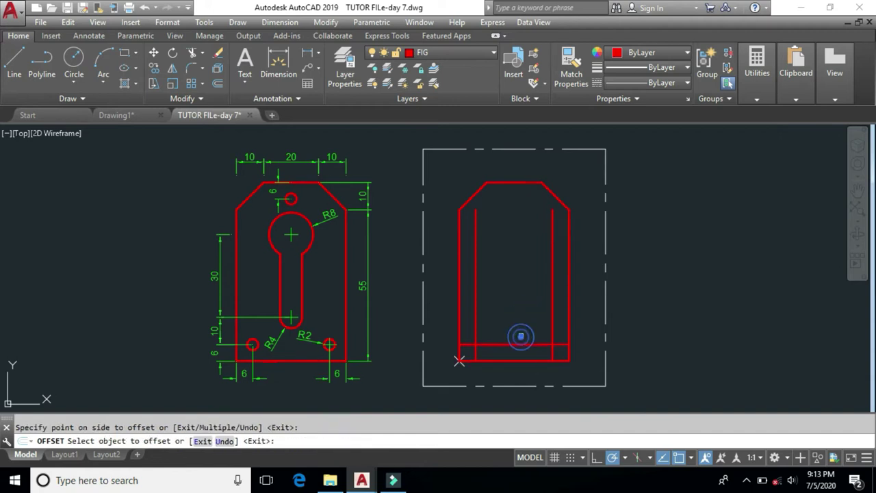
{"action": "left_click", "coordinate": [517, 182]}
{"action": "left_click", "coordinate": [513, 212]}
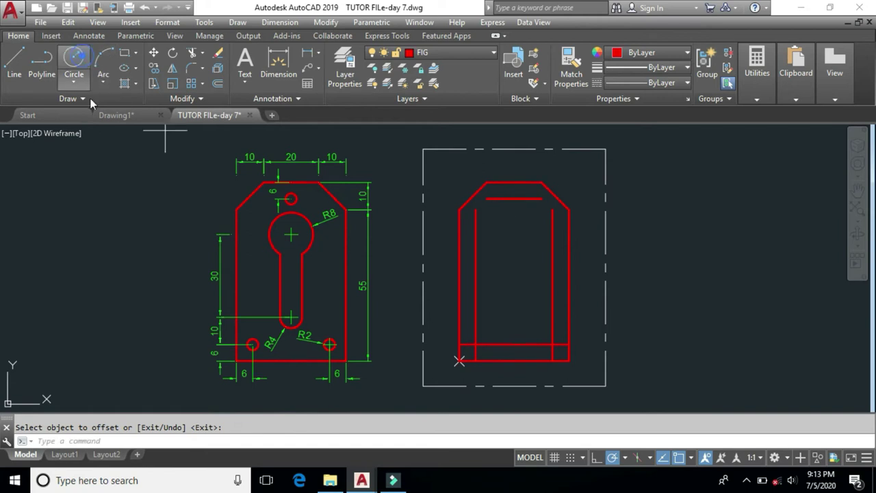
{"action": "left_click", "coordinate": [74, 58]}
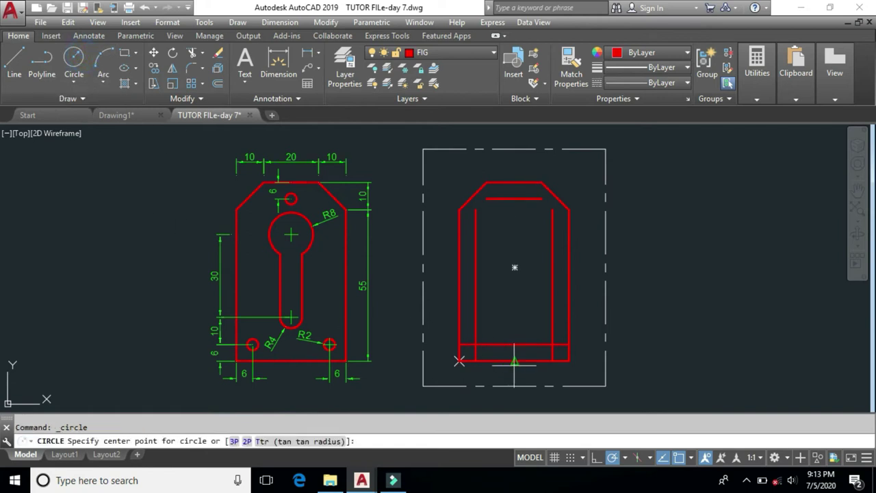
Step: Draw radius 2 circles at the lower-left, lower-right and top helper-line intersections
{"action": "left_click", "coordinate": [475, 345]}
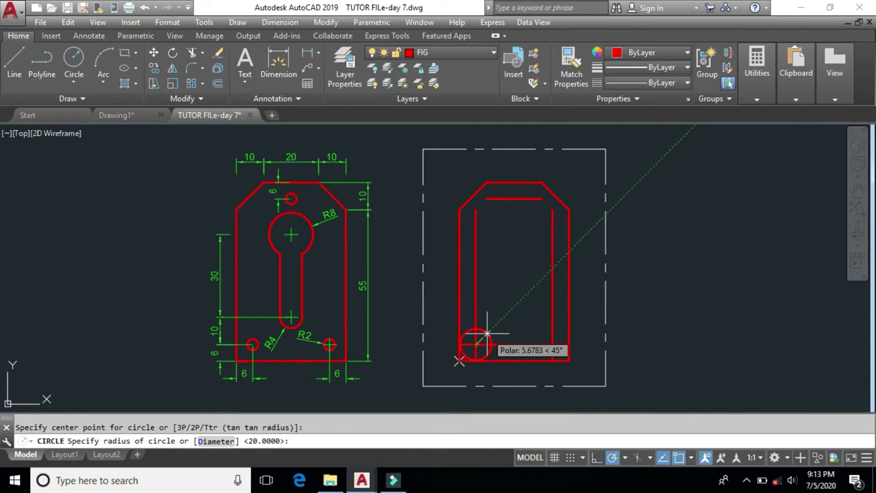
{"action": "type", "text": "2"}
{"action": "key", "text": "Return"}
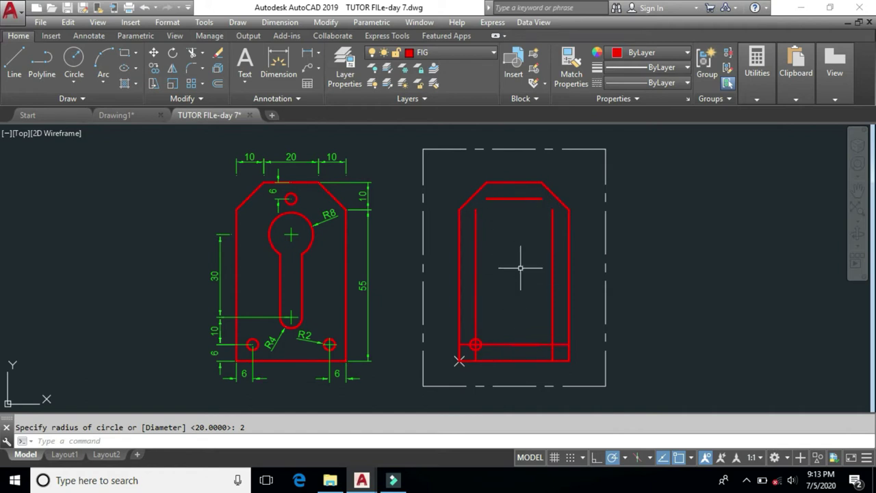
{"action": "key", "text": "Return"}
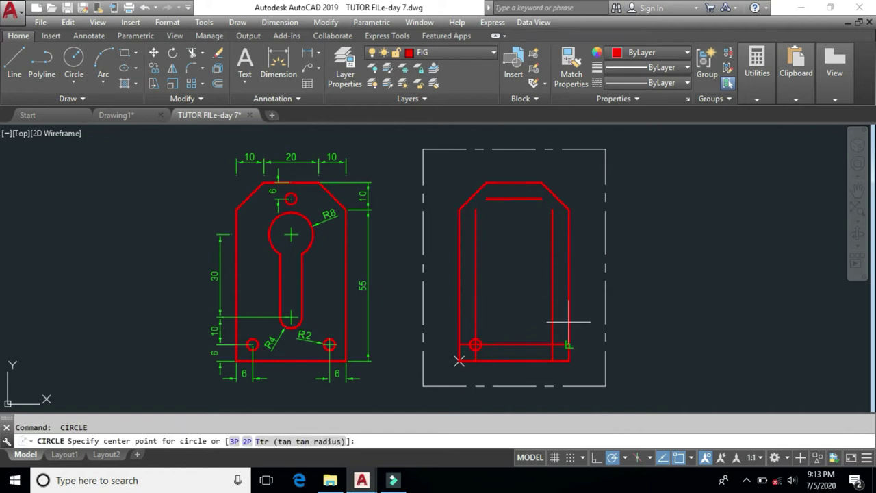
{"action": "left_click", "coordinate": [556, 347]}
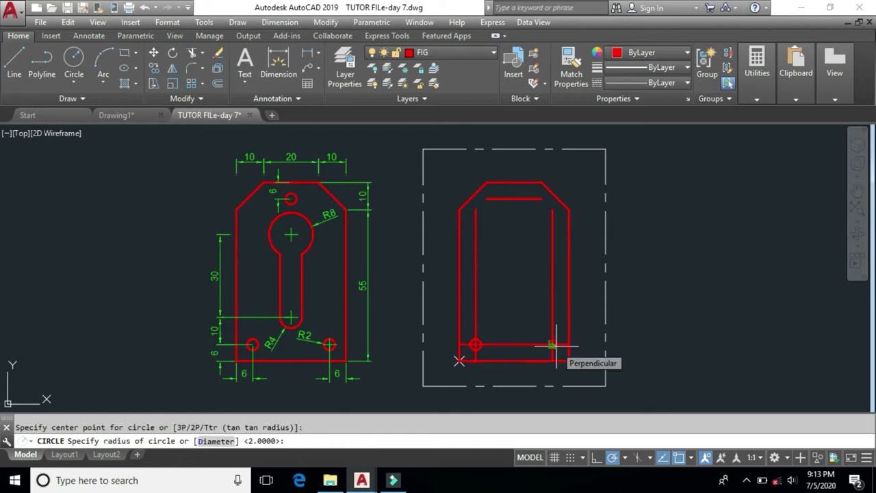
{"action": "key", "text": "Return"}
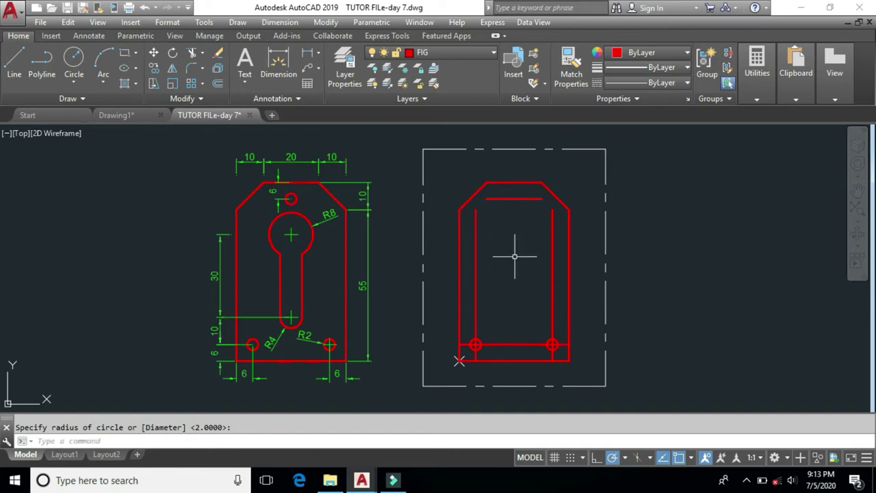
{"action": "key", "text": "Return"}
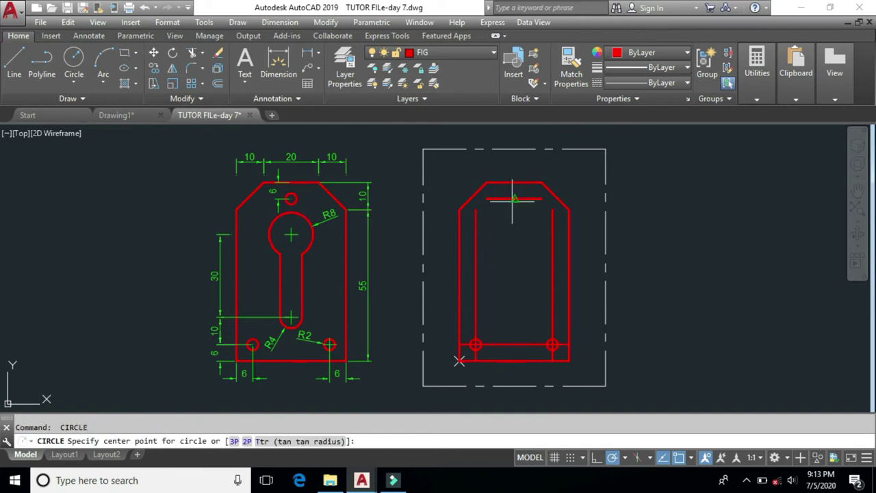
{"action": "left_click", "coordinate": [513, 200]}
{"action": "key", "text": "Return"}
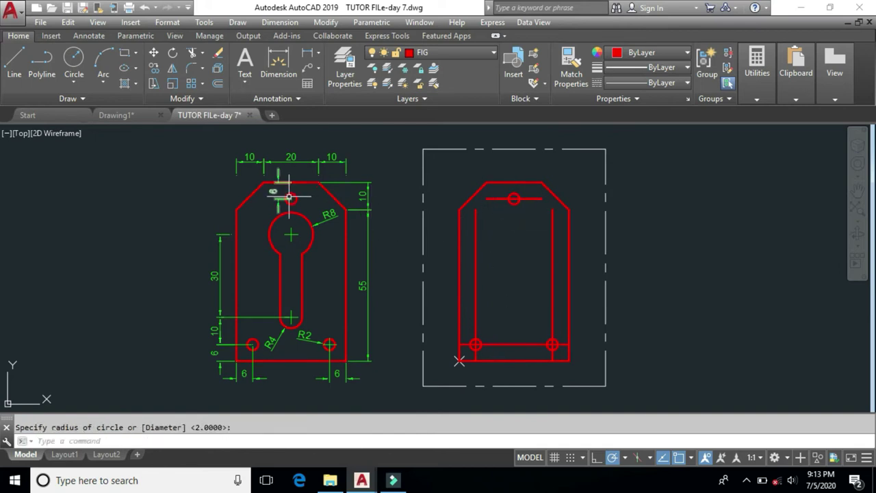
{"action": "left_click", "coordinate": [559, 258]}
{"action": "left_click", "coordinate": [464, 311]}
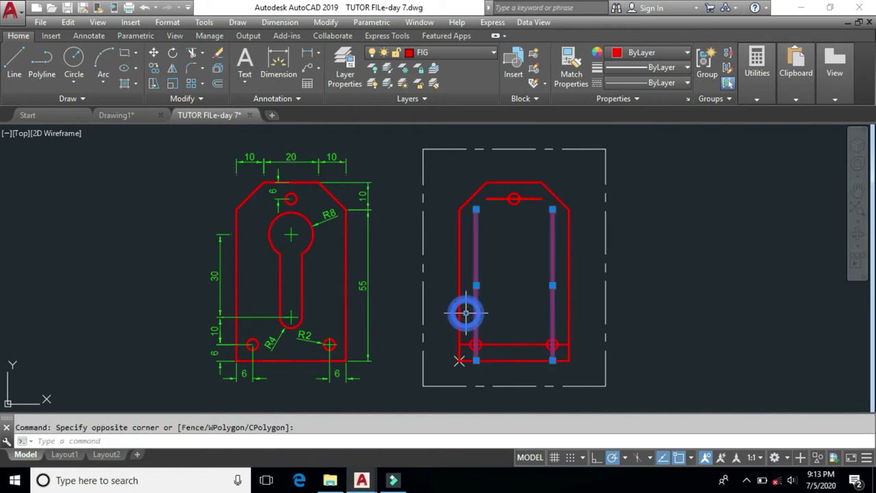
Step: Erase the two vertical and the top helper lines, then check the reference 10 dimension
{"action": "key", "text": "Delete"}
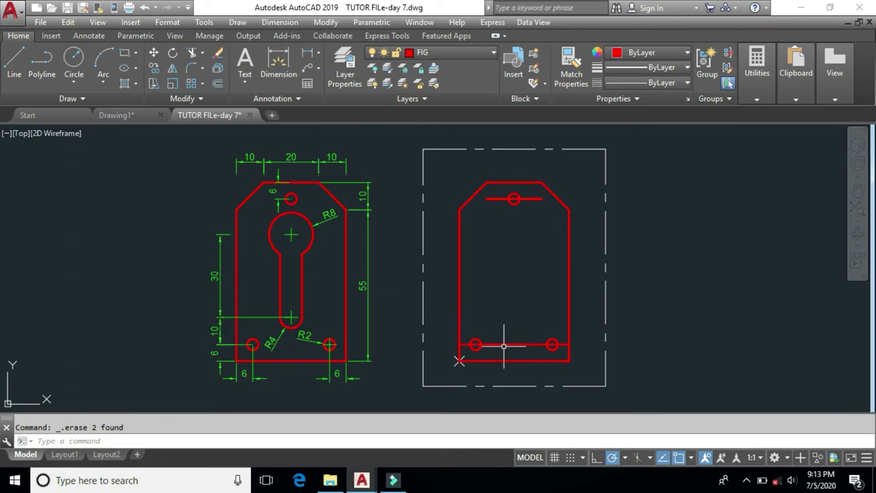
{"action": "left_click", "coordinate": [533, 197]}
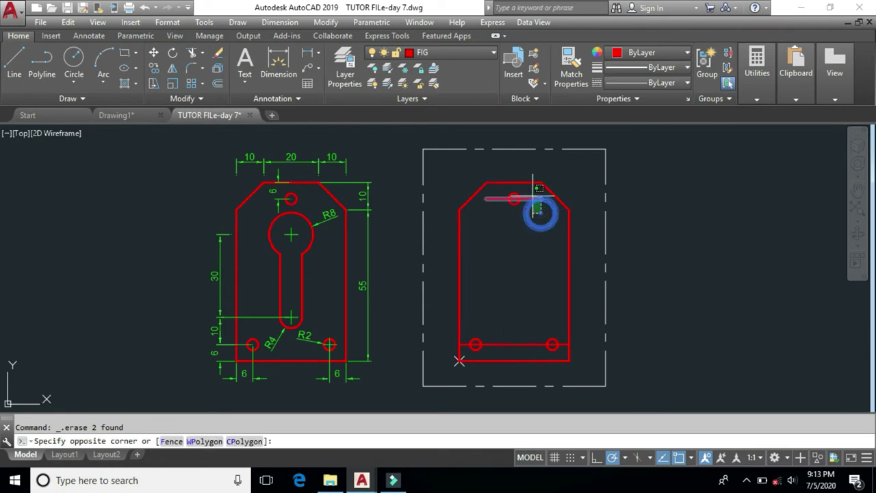
{"action": "left_click", "coordinate": [533, 198]}
{"action": "key", "text": "Delete"}
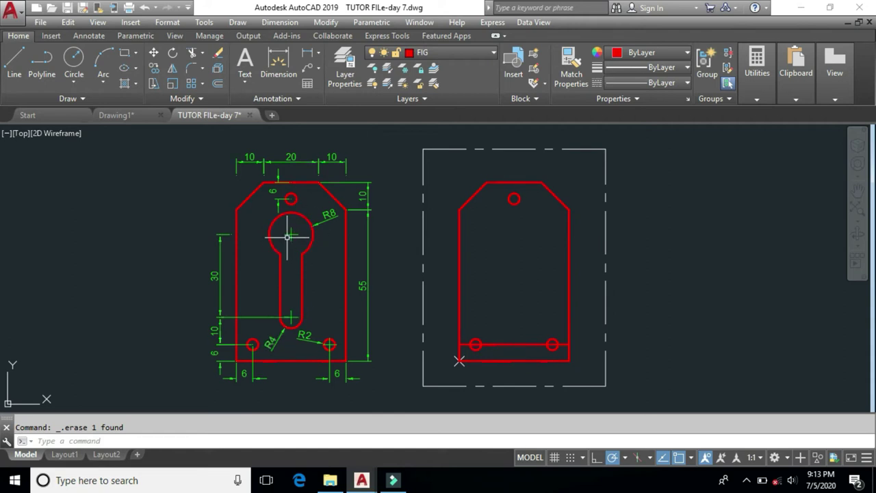
{"action": "left_click", "coordinate": [237, 344]}
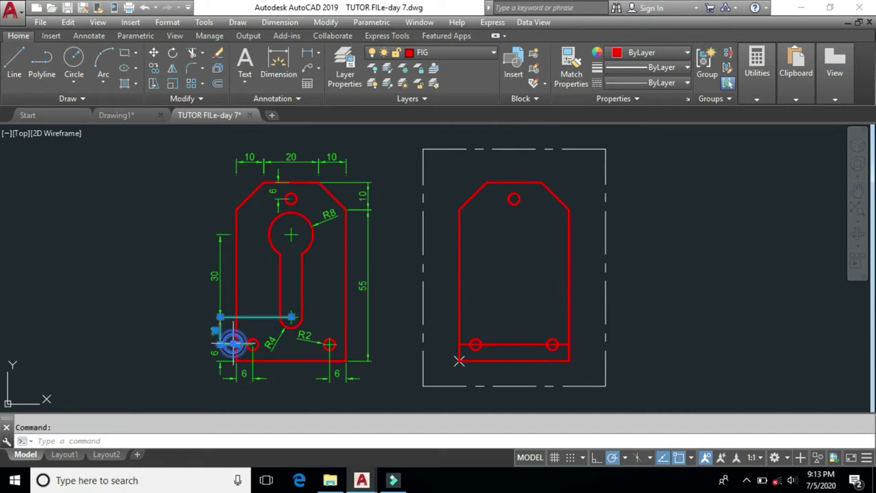
{"action": "key", "text": "Escape"}
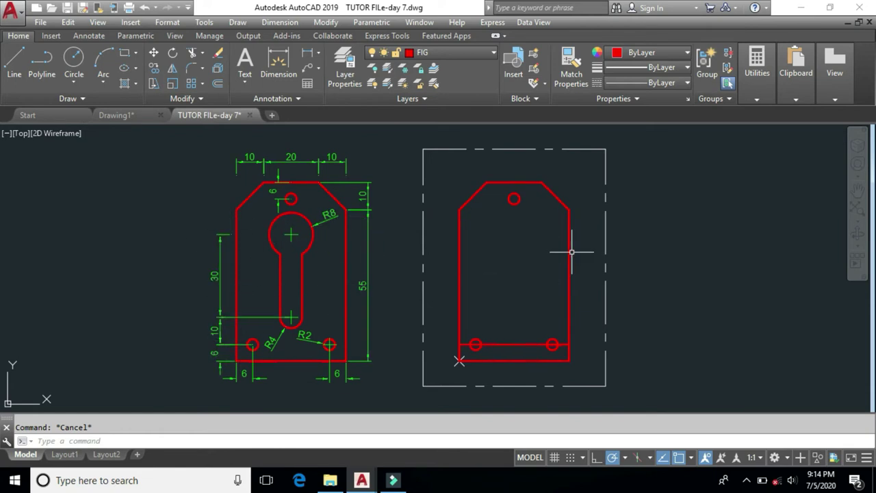
Step: Offset the bottom edge up 10, then offset that new line up another 30
{"action": "type", "text": "o"}
{"action": "key", "text": "Return"}
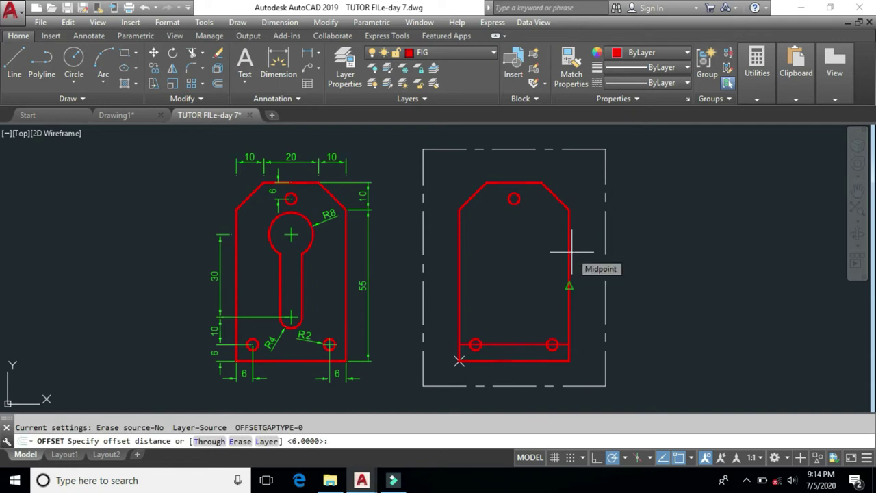
{"action": "type", "text": "10"}
{"action": "key", "text": "Return"}
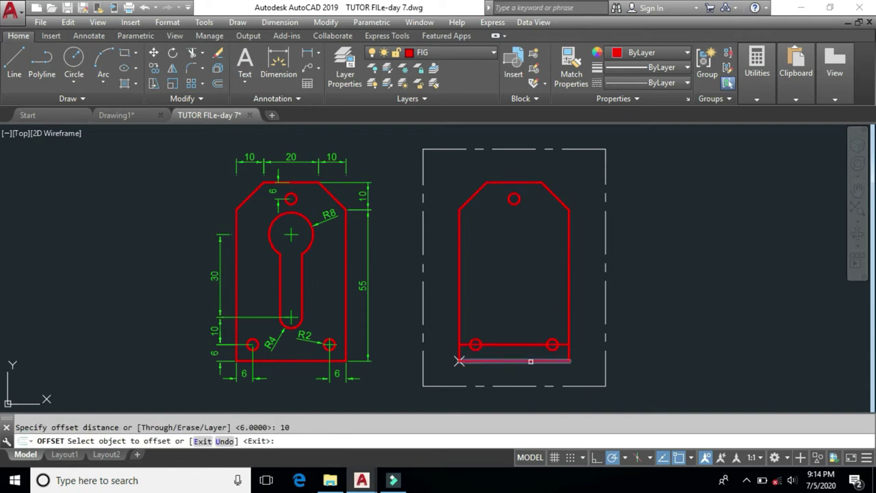
{"action": "left_click", "coordinate": [526, 344]}
{"action": "left_click", "coordinate": [525, 300]}
{"action": "key", "text": "Return"}
{"action": "key", "text": "Return"}
{"action": "type", "text": "30"}
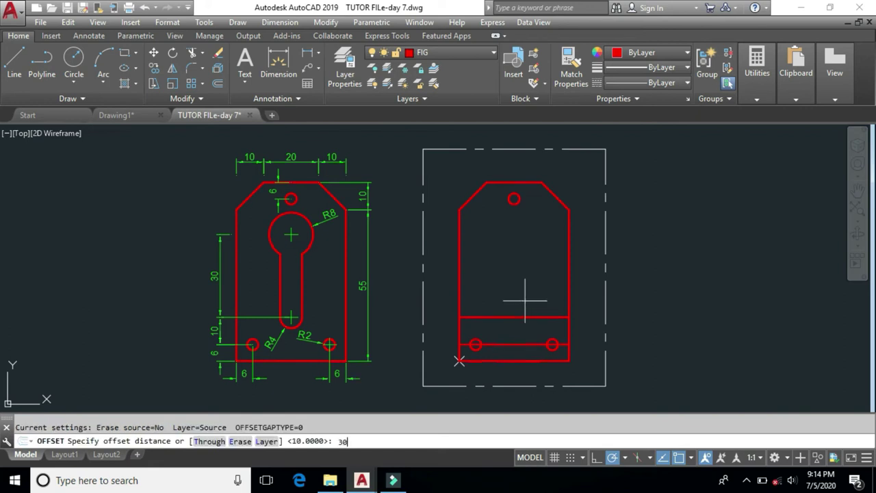
{"action": "key", "text": "Return"}
{"action": "left_click", "coordinate": [512, 316]}
{"action": "left_click", "coordinate": [504, 248]}
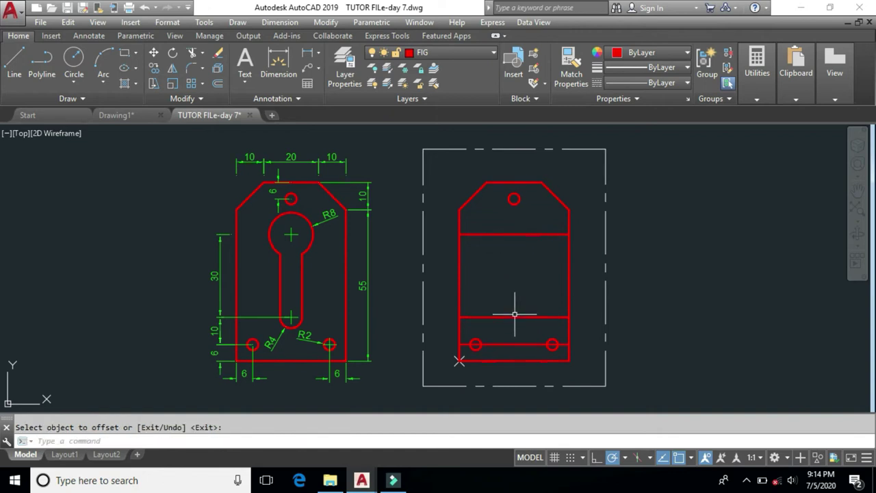
{"action": "left_click", "coordinate": [74, 60]}
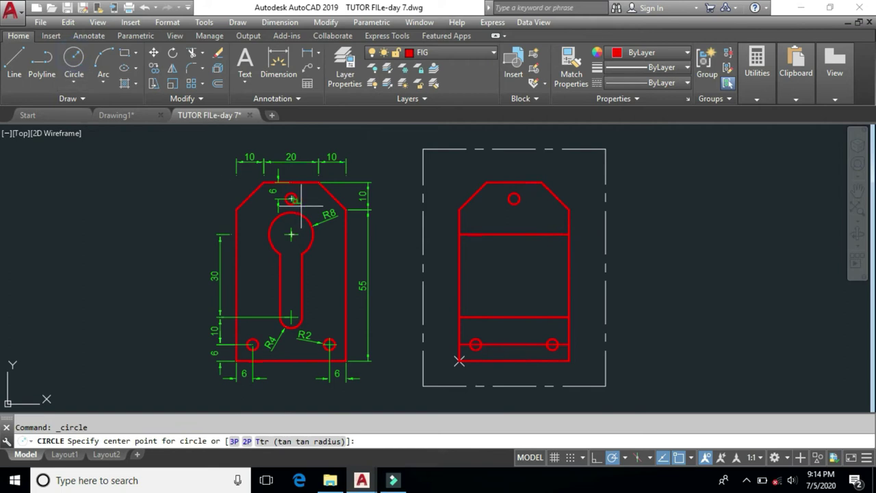
Step: Draw an R8 circle at the upper line's midpoint and an R4 circle at the lower line's midpoint
{"action": "left_click", "coordinate": [515, 234]}
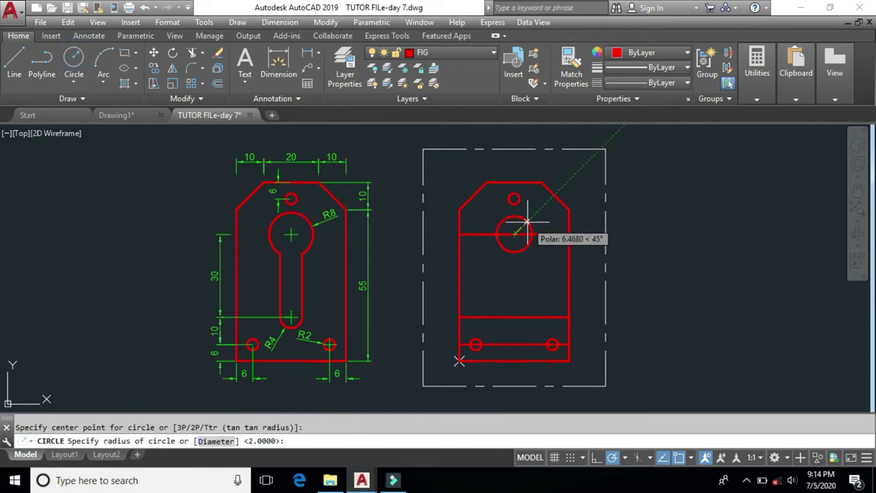
{"action": "type", "text": "8"}
{"action": "key", "text": "Return"}
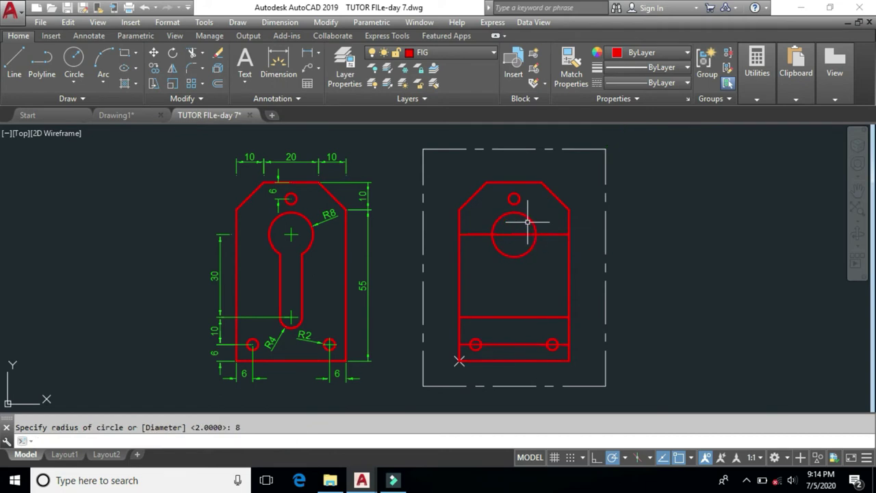
{"action": "key", "text": "Return"}
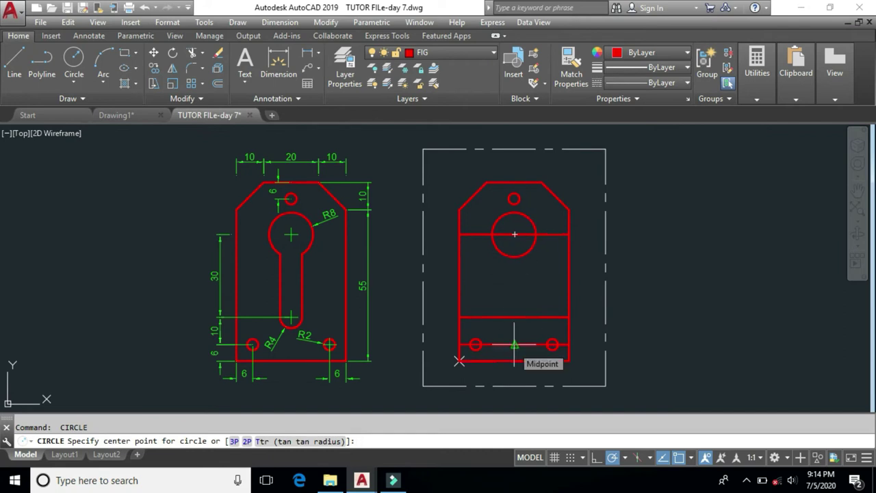
{"action": "left_click", "coordinate": [514, 317]}
{"action": "type", "text": "4"}
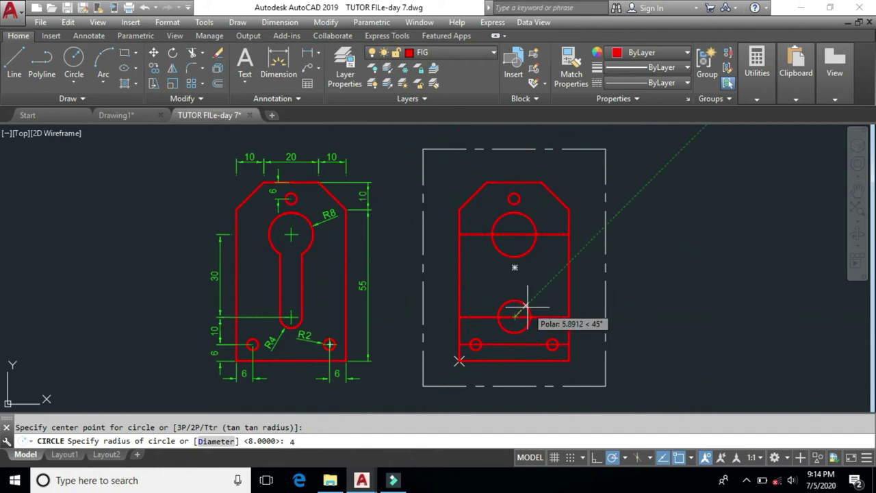
{"action": "key", "text": "Return"}
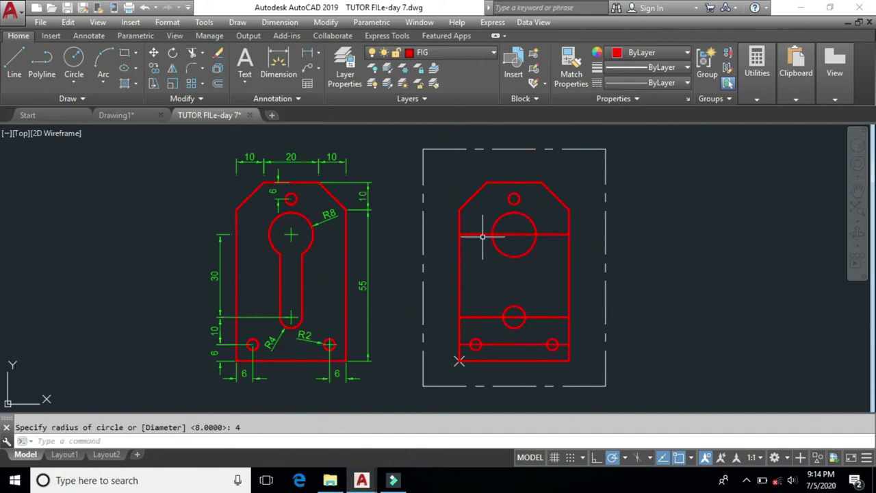
Step: Delete the three horizontal construction lines
{"action": "left_click", "coordinate": [481, 232]}
{"action": "left_click", "coordinate": [474, 323]}
{"action": "key", "text": "Delete"}
{"action": "left_click", "coordinate": [499, 346]}
{"action": "key", "text": "Delete"}
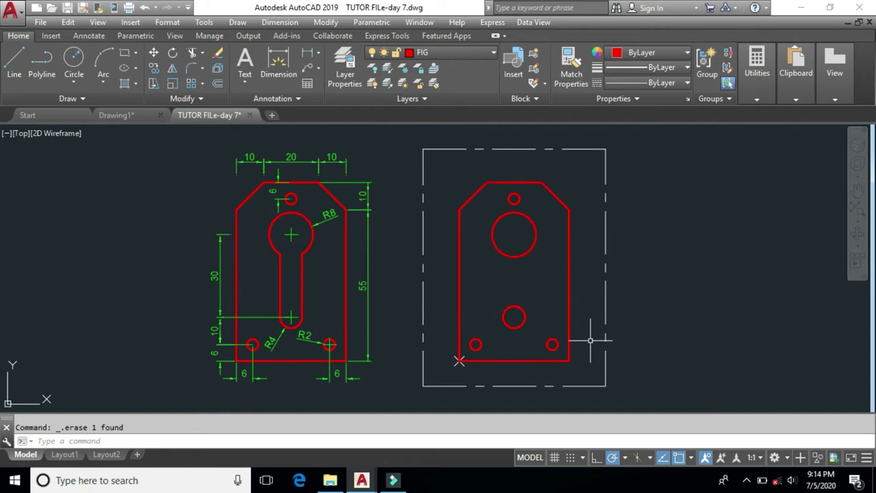
Step: Turn off object snap tracking and polar tracking, enable Ortho, and draw the first slot side
{"action": "left_click", "coordinate": [13, 63]}
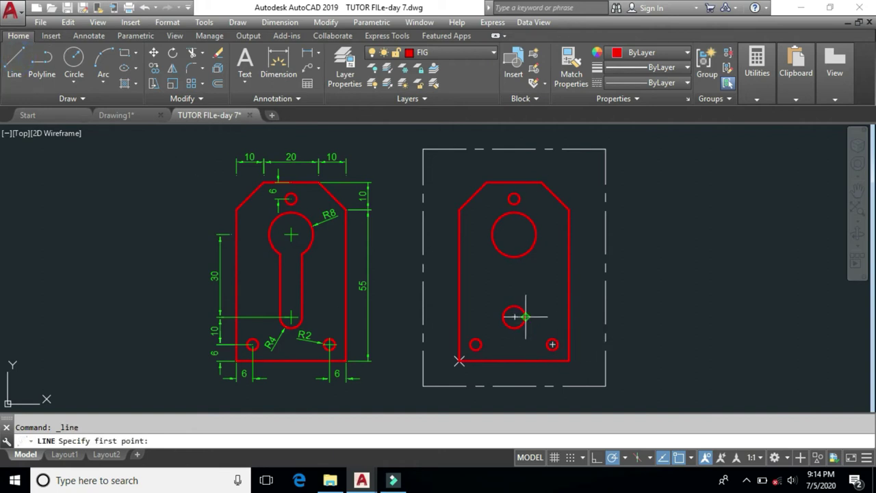
{"action": "left_click", "coordinate": [525, 316]}
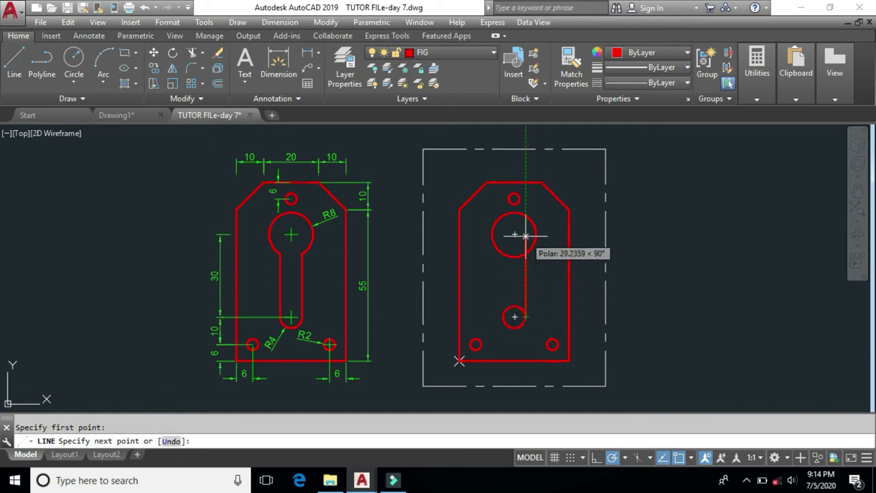
{"action": "scroll", "coordinate": [525, 239], "scroll_direction": "up", "scroll_amount": 3}
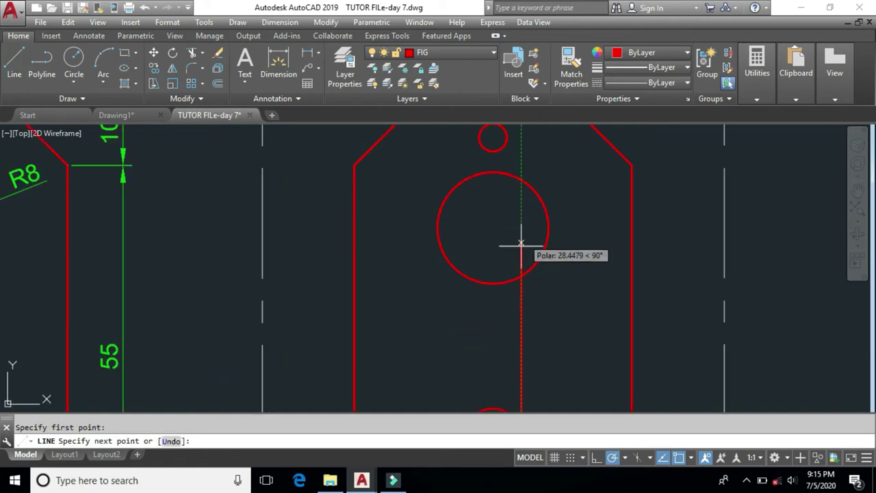
{"action": "left_click", "coordinate": [663, 457]}
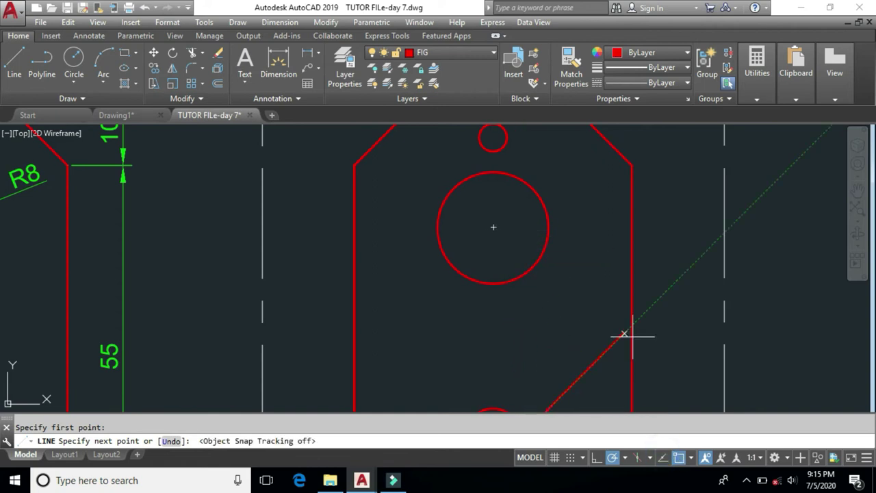
{"action": "left_click", "coordinate": [611, 462]}
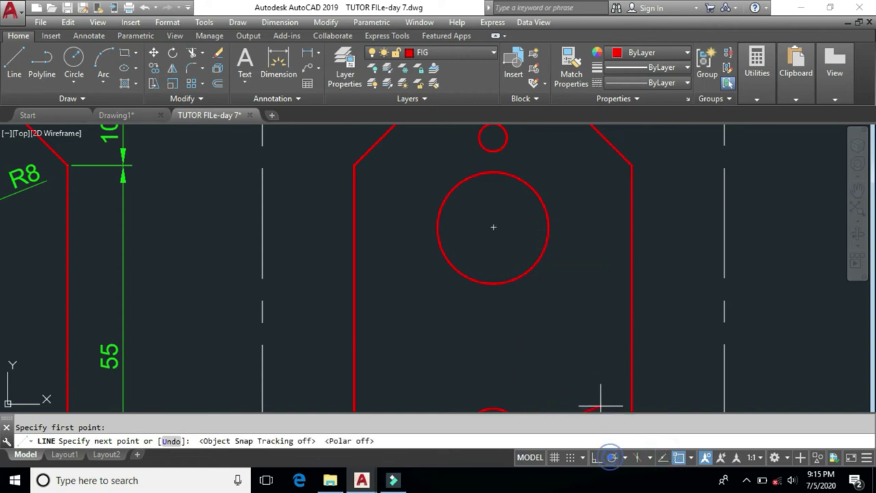
{"action": "scroll", "coordinate": [522, 231], "scroll_direction": "down", "scroll_amount": 2}
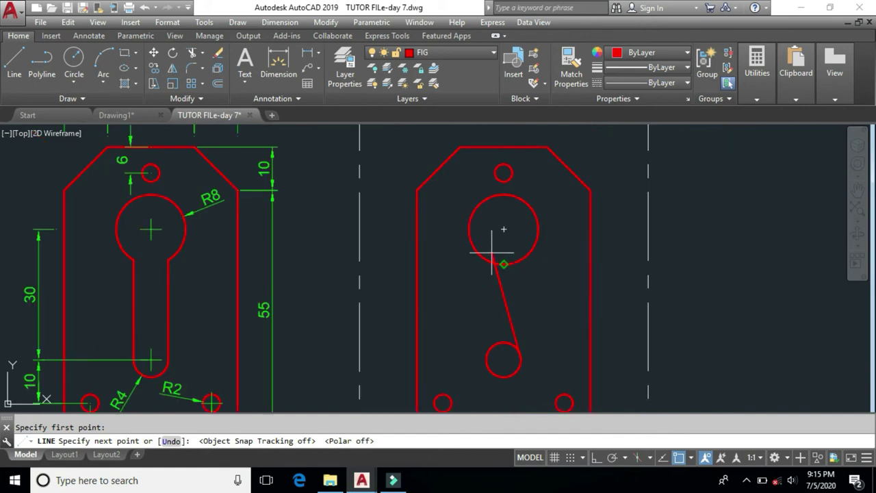
{"action": "key", "text": "F8"}
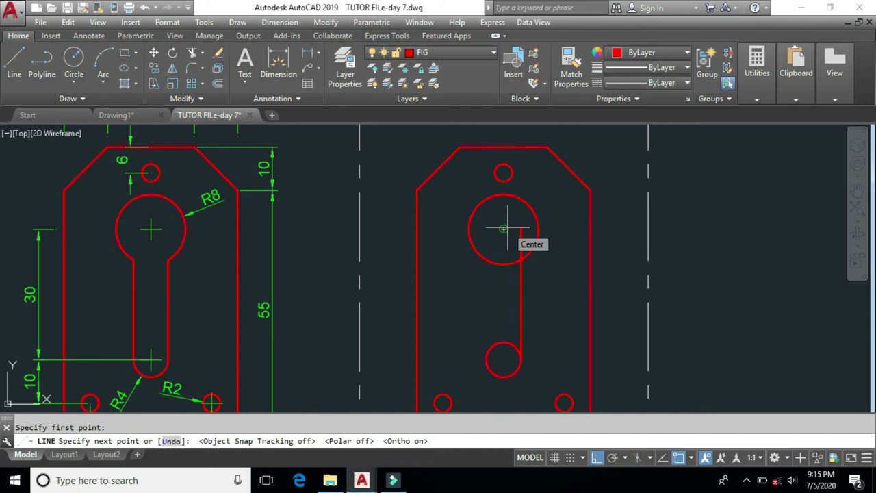
{"action": "left_click", "coordinate": [503, 229]}
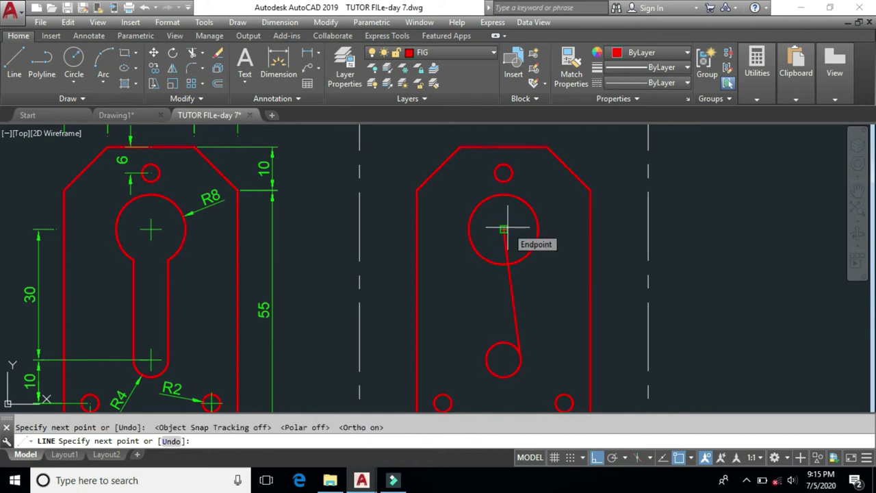
{"action": "type", "text": "u"}
{"action": "key", "text": "Return"}
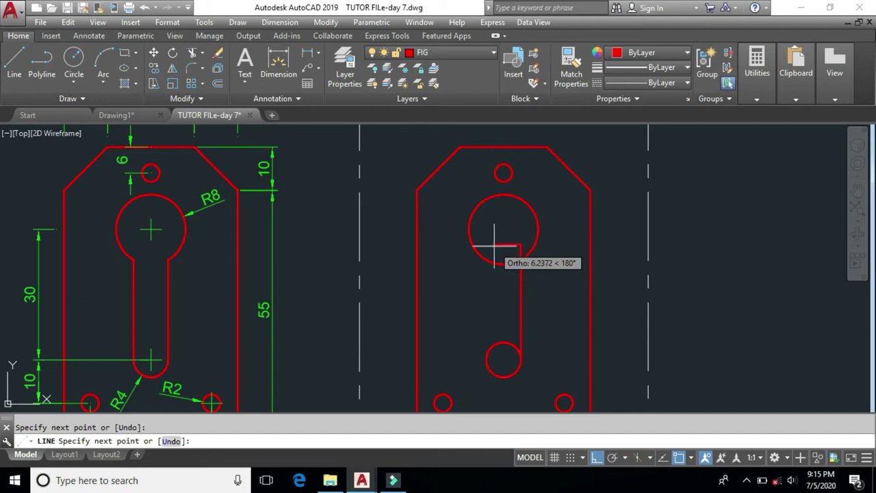
{"action": "key", "text": "Escape"}
Step: Draw the other vertical slot side from the small circle up to the R8 circle
{"action": "middle_click_drag", "start_coordinate": [512, 343], "coordinate": [512, 341]}
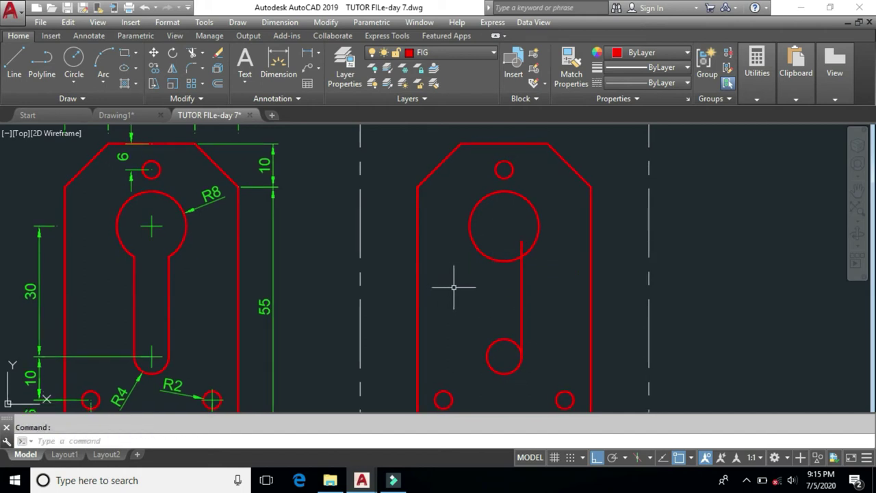
{"action": "type", "text": "l"}
{"action": "key", "text": "Return"}
{"action": "left_click", "coordinate": [491, 356]}
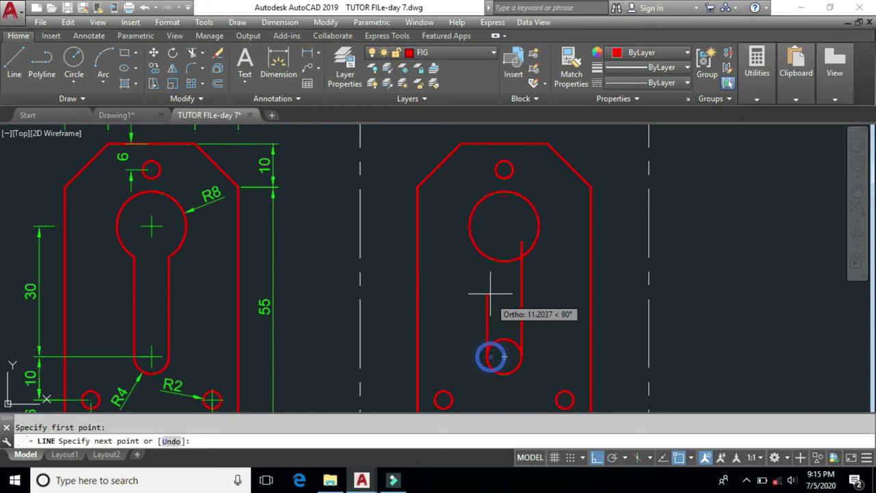
{"action": "left_click", "coordinate": [489, 244]}
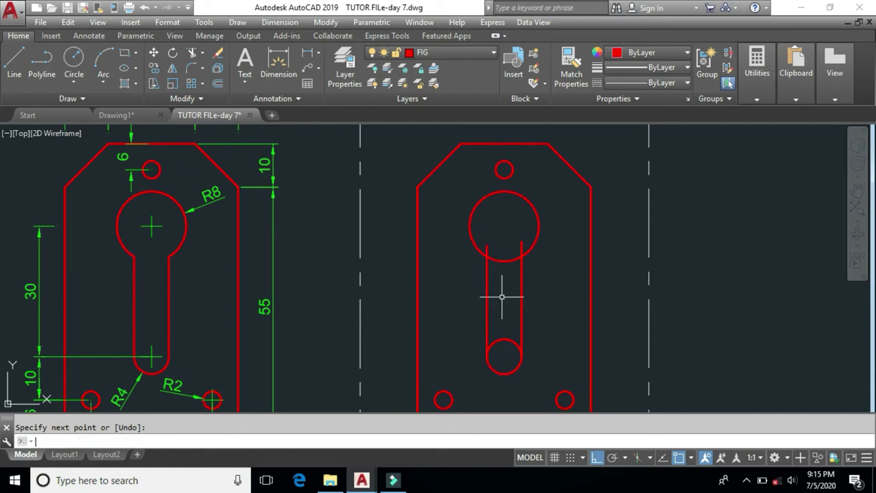
{"action": "key", "text": "Return"}
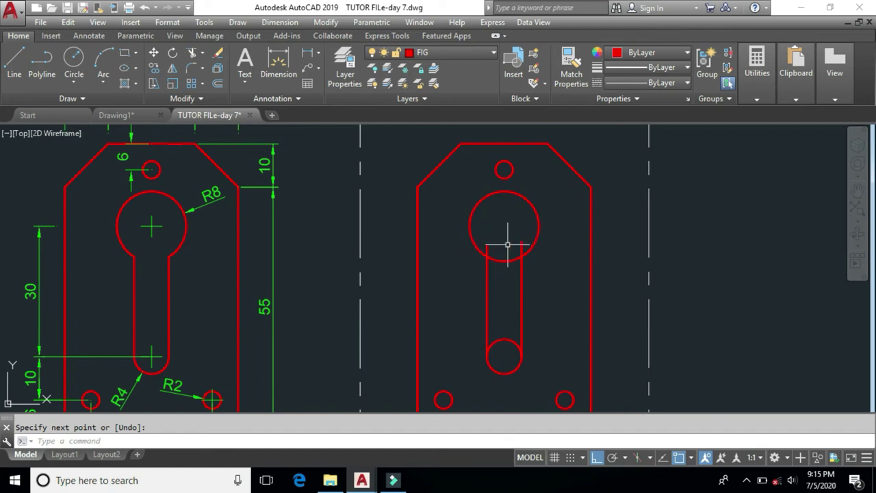
{"action": "type", "text": "TR"}
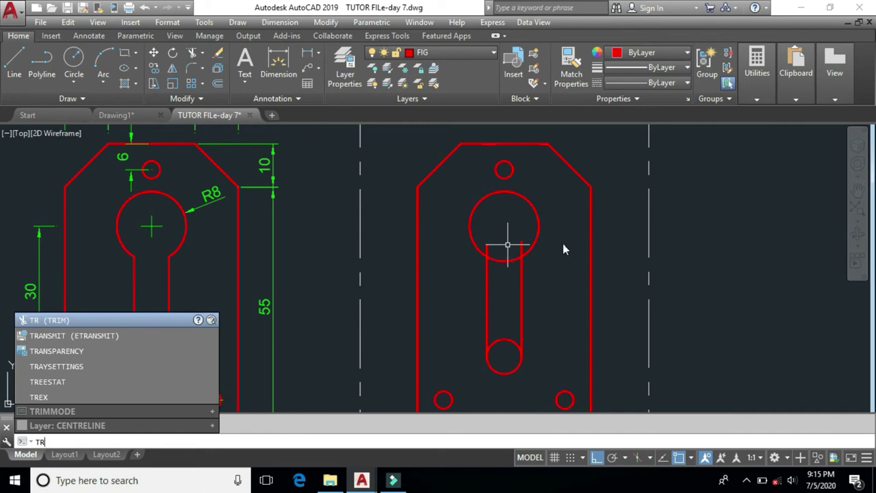
Step: Trim the overlapping circle arcs and slot line ends into a single keyhole outline
{"action": "key", "text": "Return"}
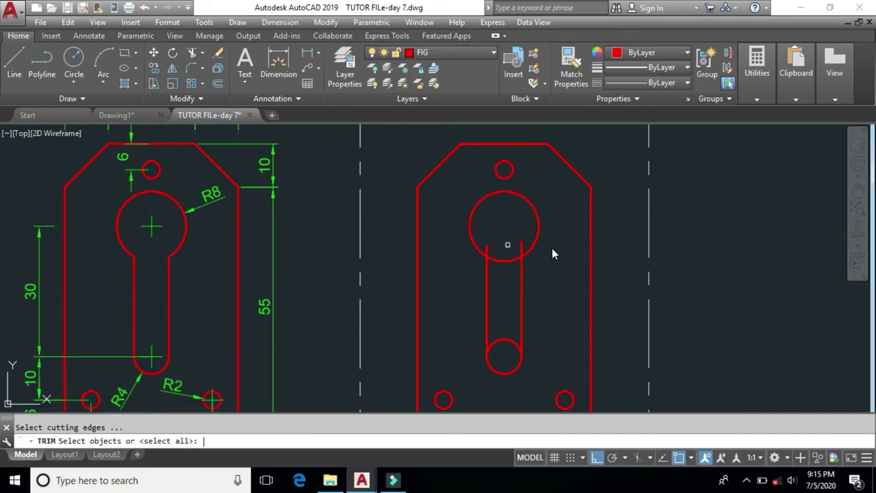
{"action": "key", "text": "Return"}
{"action": "left_click", "coordinate": [509, 244]}
{"action": "left_click", "coordinate": [490, 280]}
{"action": "left_click", "coordinate": [504, 313]}
{"action": "left_click", "coordinate": [499, 358]}
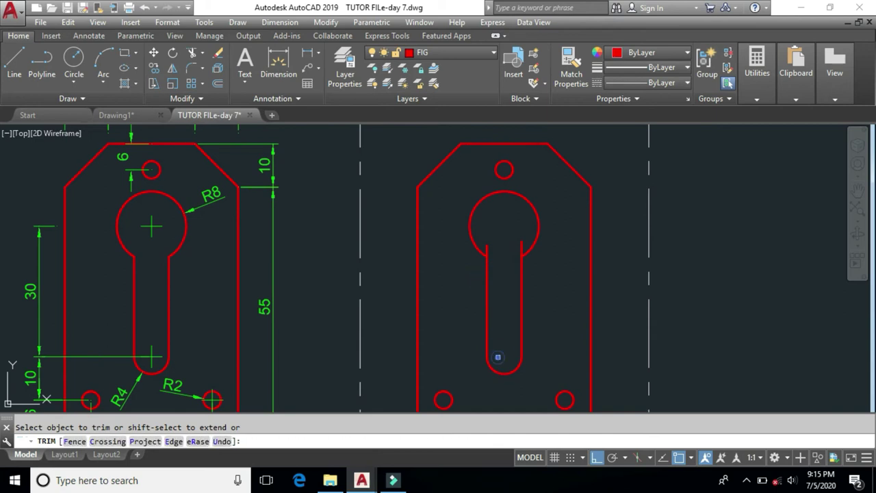
{"action": "left_click", "coordinate": [522, 244]}
{"action": "left_click", "coordinate": [489, 248]}
{"action": "scroll", "coordinate": [490, 243], "scroll_direction": "down", "scroll_amount": 2}
{"action": "key", "text": "Return"}
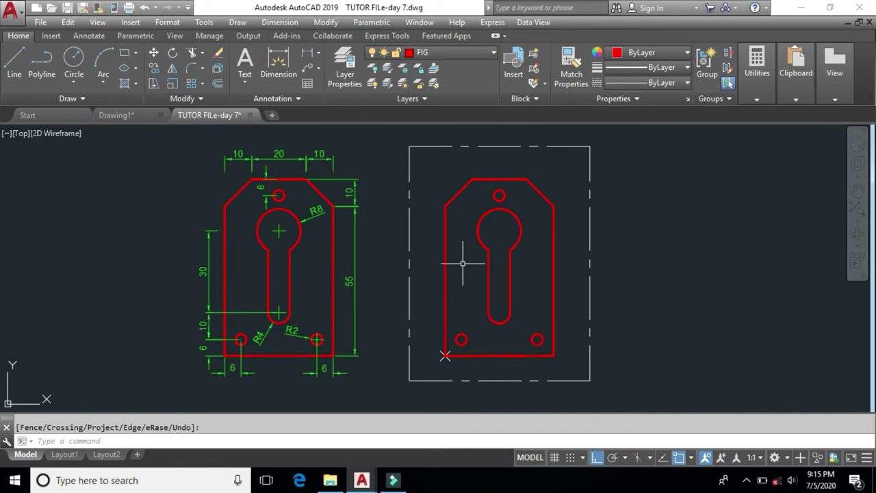
{"action": "middle_click_drag", "start_coordinate": [462, 265], "coordinate": [471, 270]}
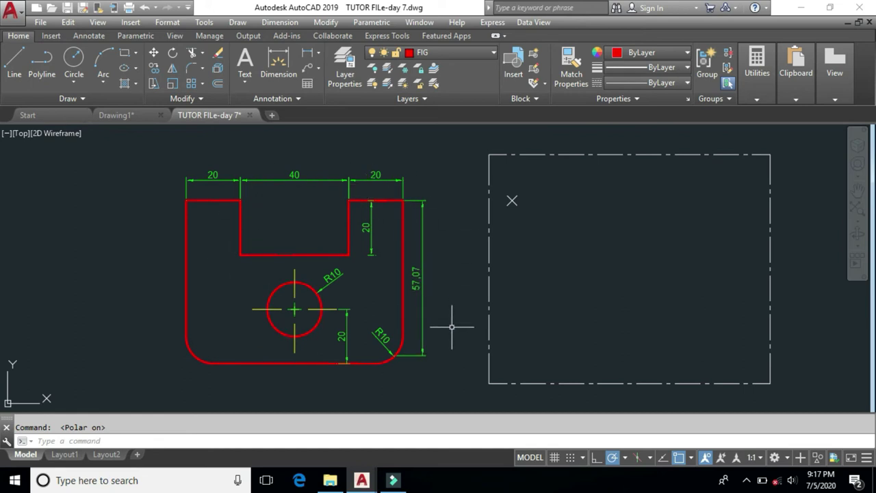
Step: Select the red notched plate to inspect its outline and dimensions
{"action": "left_click", "coordinate": [208, 367]}
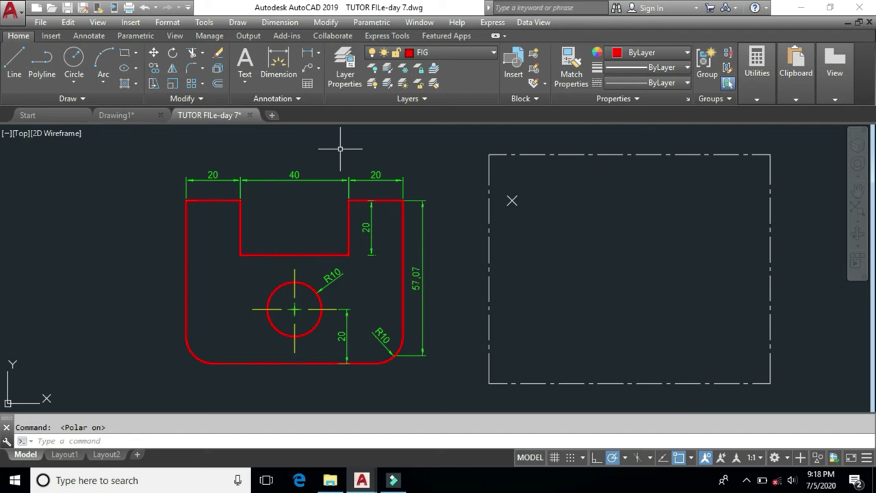
Step: With Polar off and Ortho on, draw lines 20 across, 20 down, 40 across, 20 up, 20 across
{"action": "left_click", "coordinate": [11, 67]}
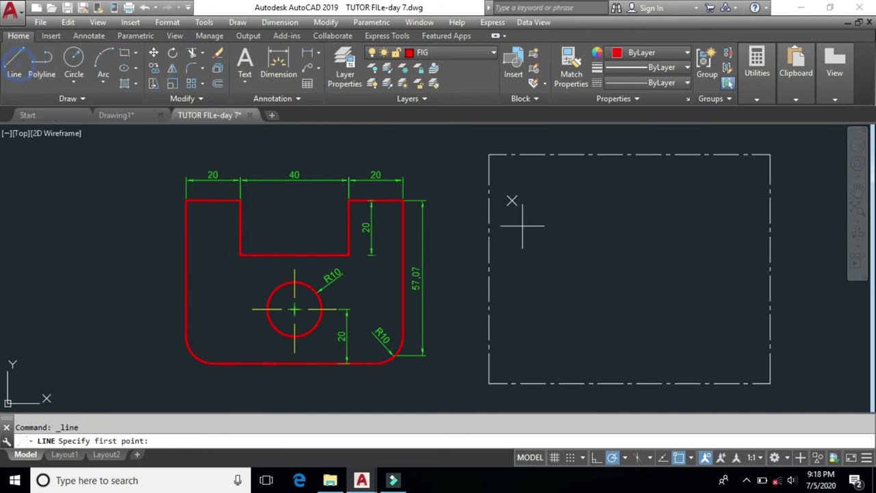
{"action": "left_click", "coordinate": [512, 200]}
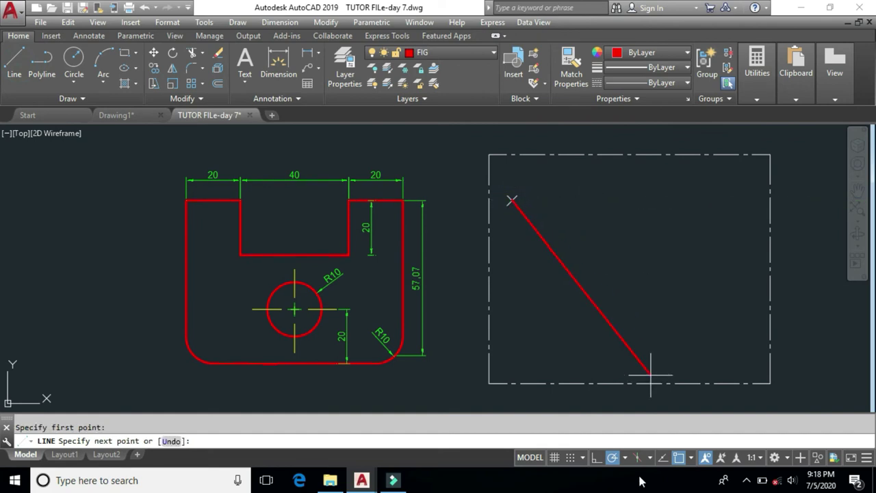
{"action": "left_click", "coordinate": [613, 459]}
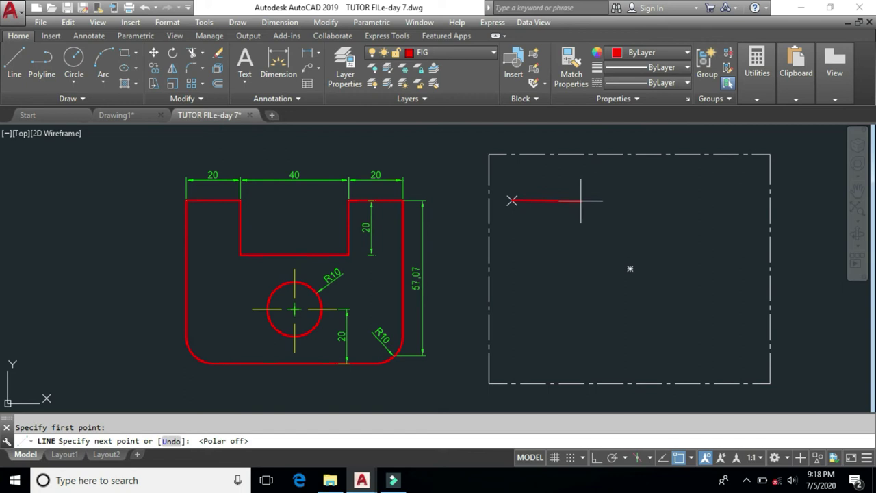
{"action": "key", "text": "F8"}
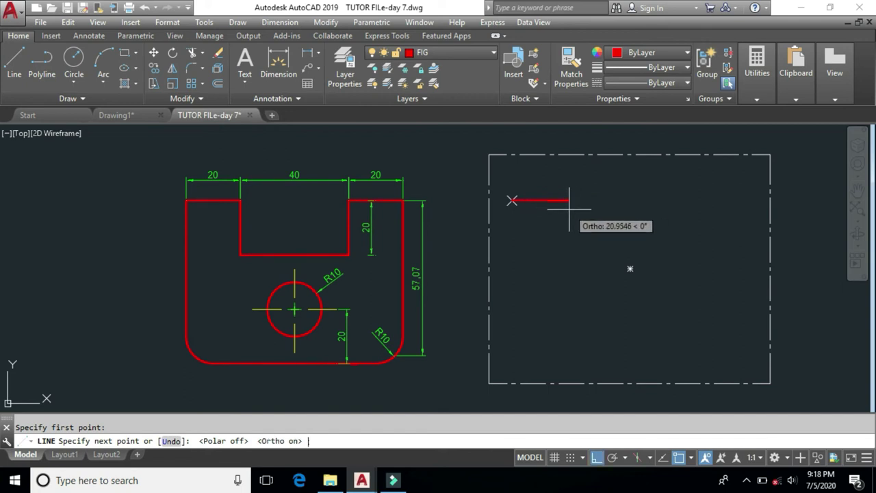
{"action": "type", "text": "20"}
{"action": "key", "text": "Return"}
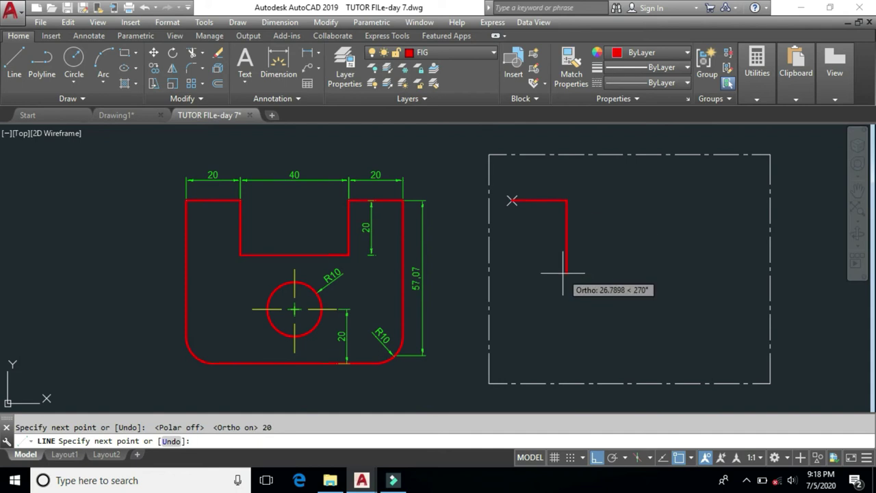
{"action": "type", "text": "0"}
{"action": "key", "text": "Return"}
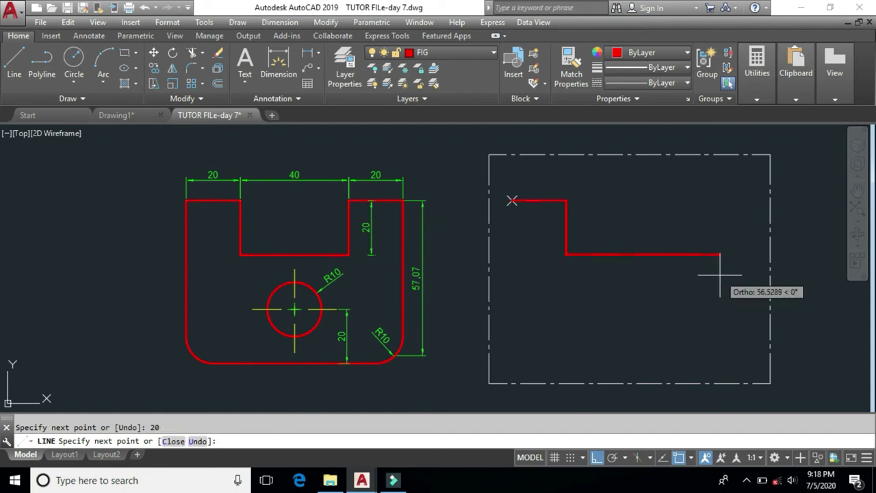
{"action": "key", "text": "Return"}
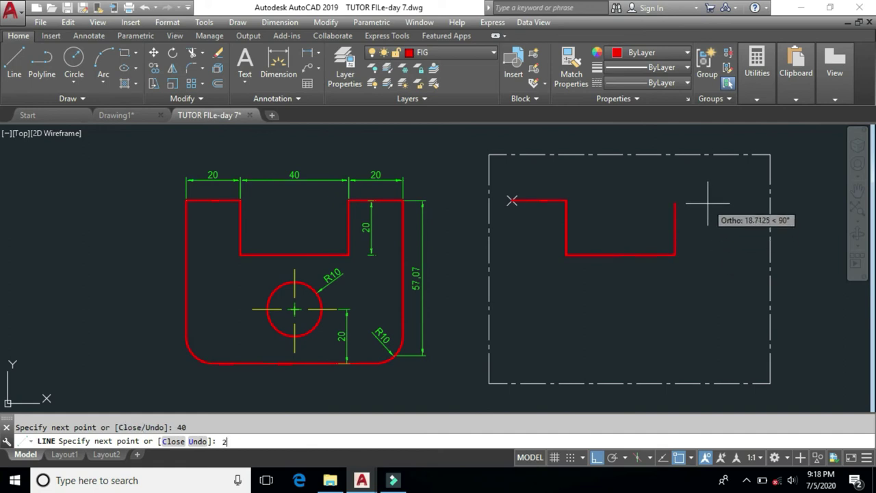
{"action": "type", "text": "0"}
{"action": "key", "text": "Return"}
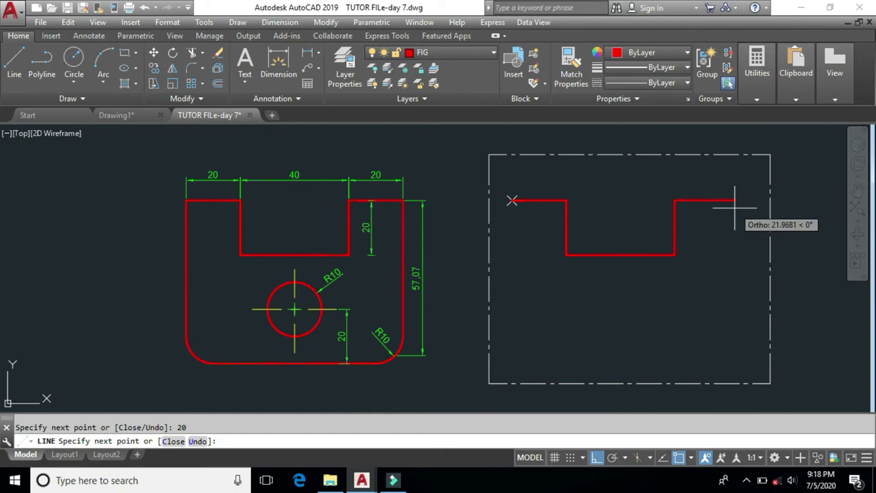
{"action": "key", "text": "Return"}
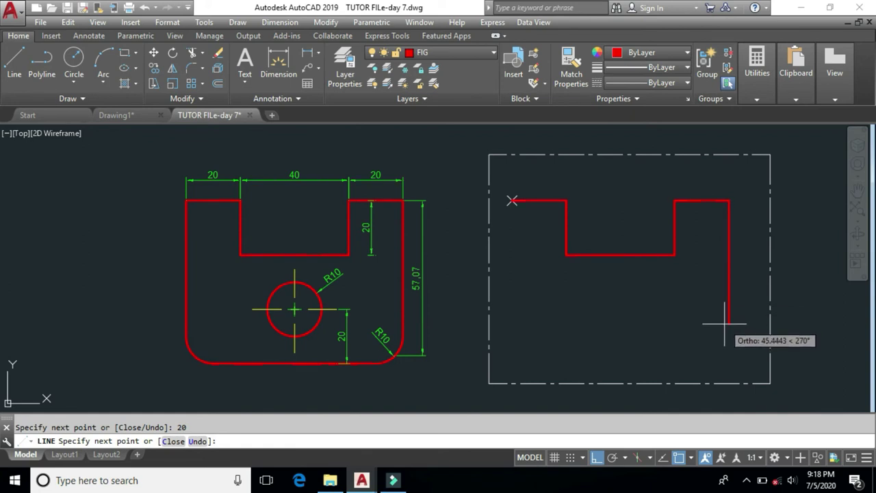
{"action": "key", "text": "Escape"}
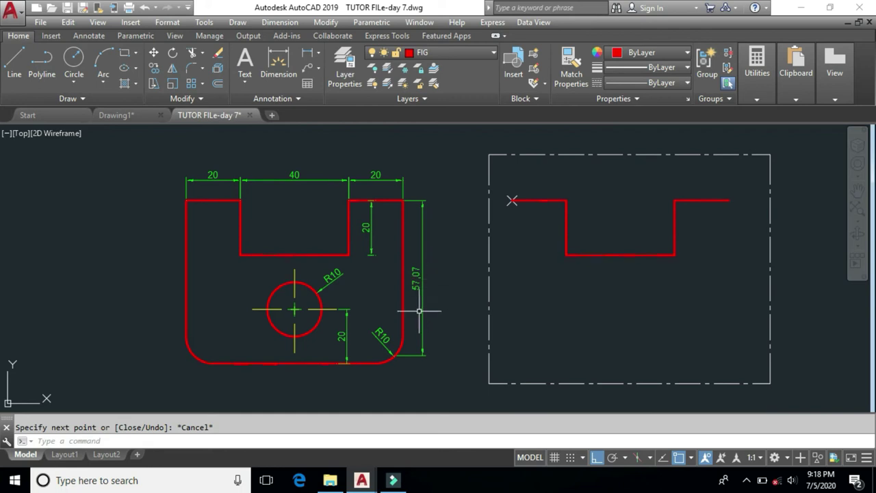
Step: Stretch the 57.07 height dimension's lower end to the fillet bottom so it reads 60
{"action": "left_click", "coordinate": [425, 312]}
{"action": "left_click", "coordinate": [426, 309]}
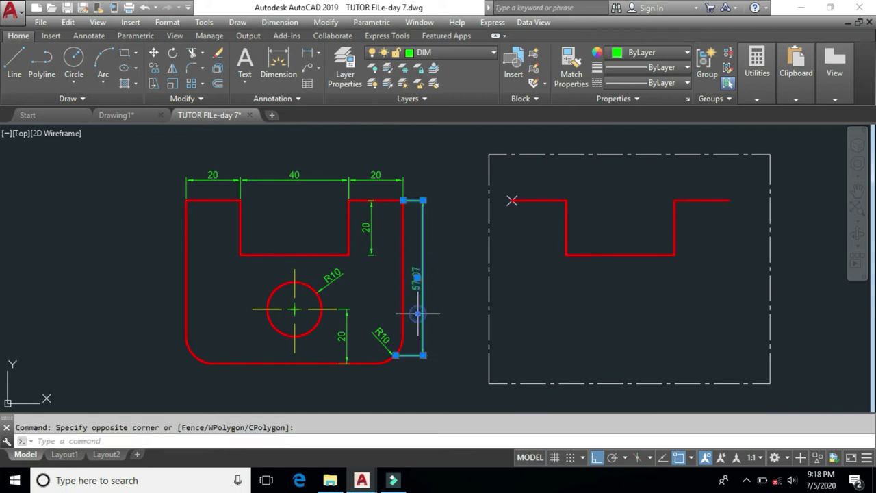
{"action": "left_click", "coordinate": [396, 355]}
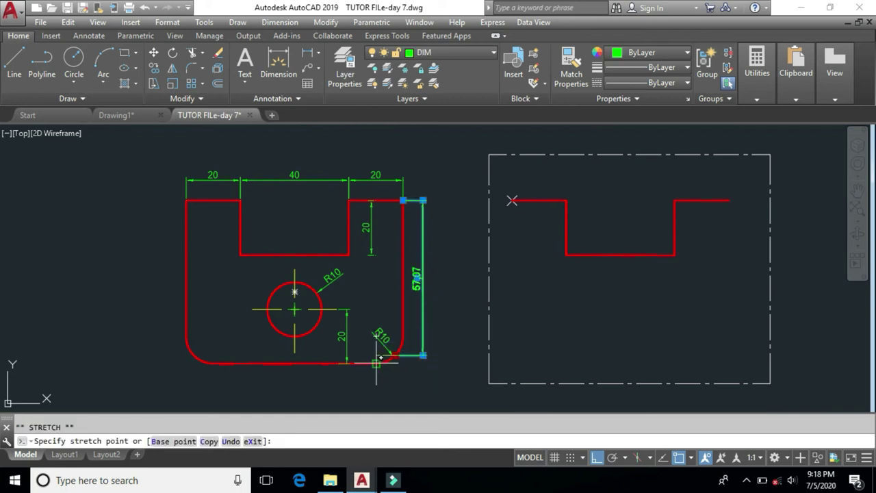
{"action": "scroll", "coordinate": [401, 359], "scroll_direction": "up", "scroll_amount": 5}
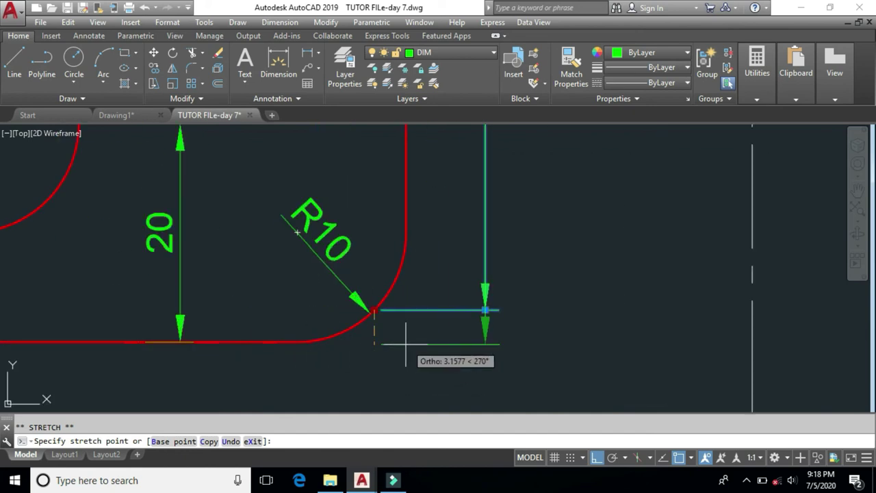
{"action": "left_click", "coordinate": [299, 341]}
{"action": "scroll", "coordinate": [413, 352], "scroll_direction": "down", "scroll_amount": 3}
{"action": "scroll", "coordinate": [411, 354], "scroll_direction": "down", "scroll_amount": 3}
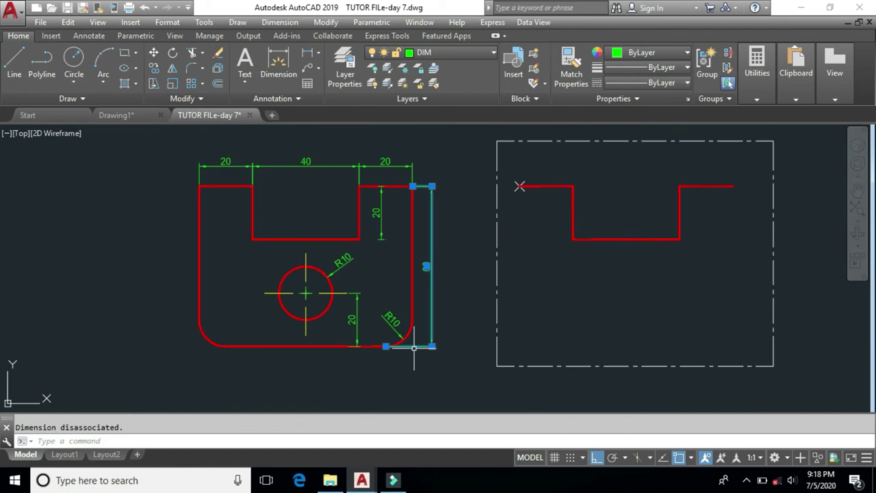
{"action": "key", "text": "Escape"}
{"action": "middle_click_drag", "start_coordinate": [470, 342], "coordinate": [442, 350]}
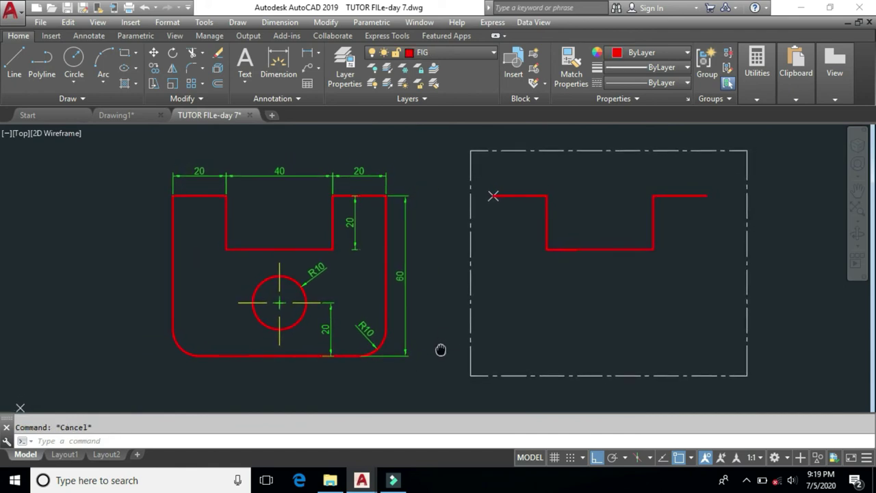
{"action": "type", "text": "z"}
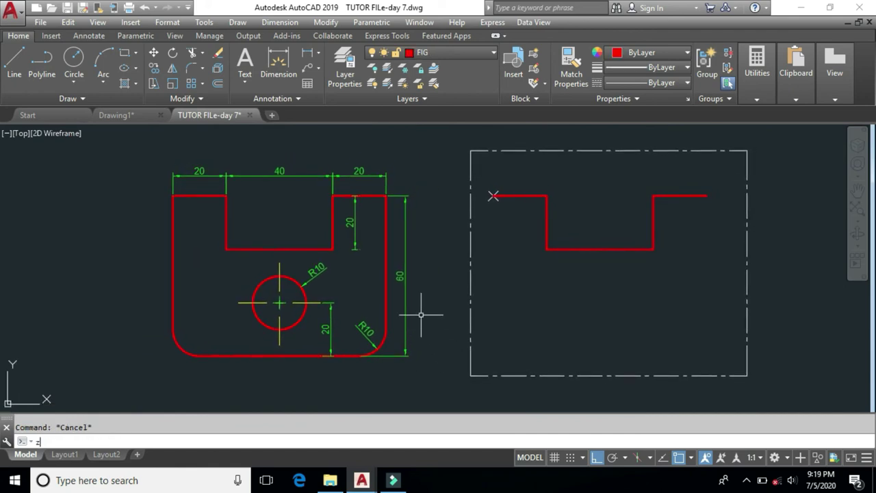
{"action": "key", "text": "Return"}
{"action": "key", "text": "Return"}
{"action": "mouse_move", "coordinate": [415, 322]}
{"action": "left_mouse_down"}
{"action": "mouse_move", "coordinate": [426, 333]}
{"action": "mouse_move", "coordinate": [466, 283]}
{"action": "left_mouse_up"}
Step: Draw a 60-unit right side, an 80-unit bottom, and a left side back to the start point
{"action": "right_click", "coordinate": [470, 297]}
{"action": "left_click", "coordinate": [496, 306]}
{"action": "left_click", "coordinate": [14, 62]}
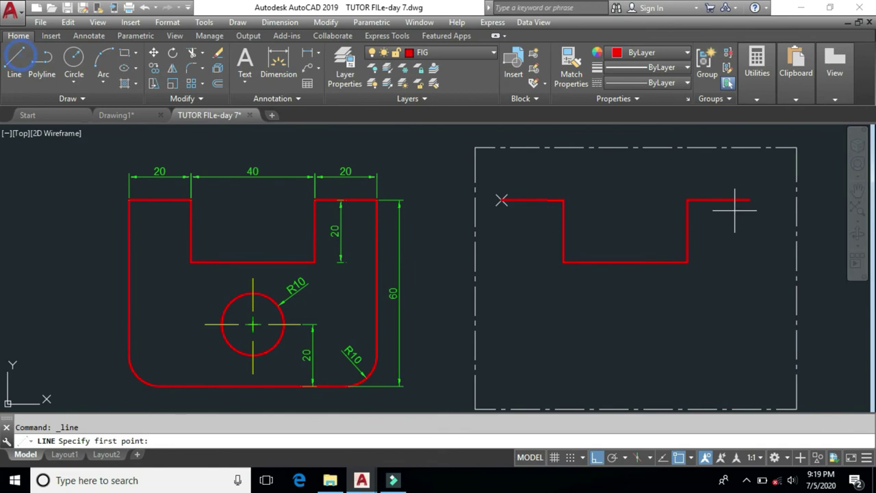
{"action": "left_click", "coordinate": [749, 199]}
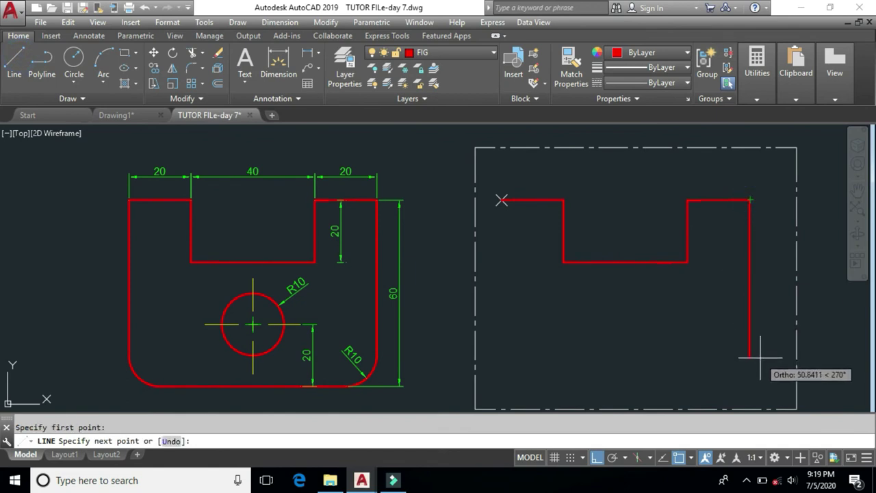
{"action": "type", "text": "60"}
{"action": "key", "text": "Return"}
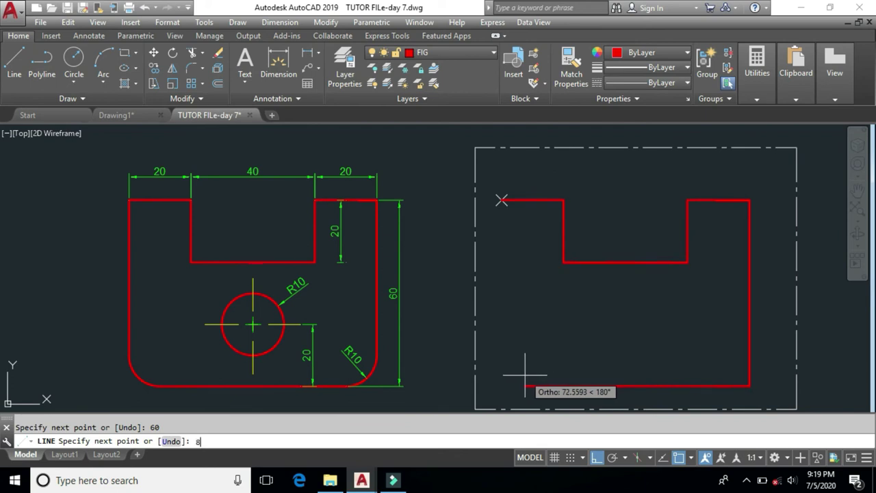
{"action": "type", "text": "0"}
{"action": "key", "text": "Return"}
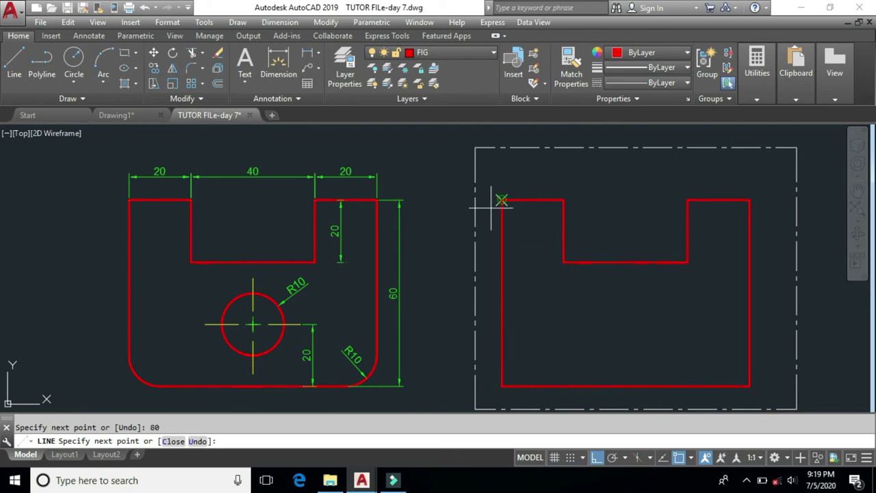
{"action": "left_click", "coordinate": [502, 199]}
{"action": "key", "text": "Return"}
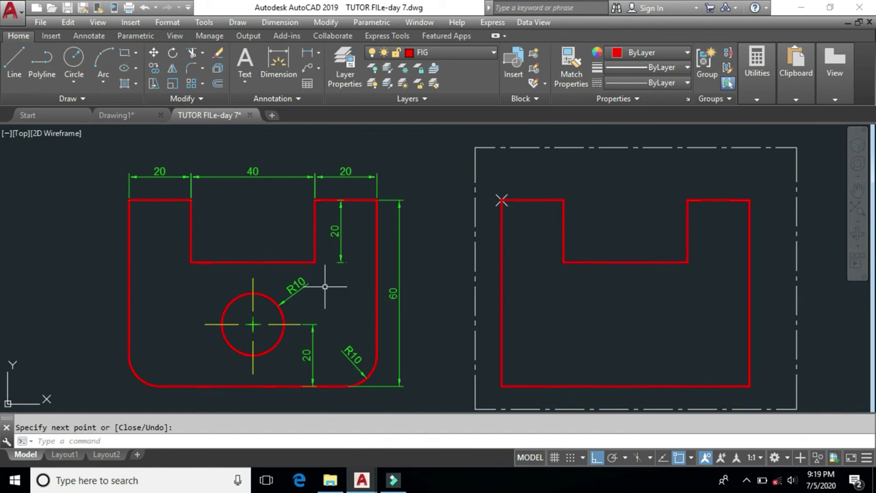
{"action": "left_click", "coordinate": [325, 22]}
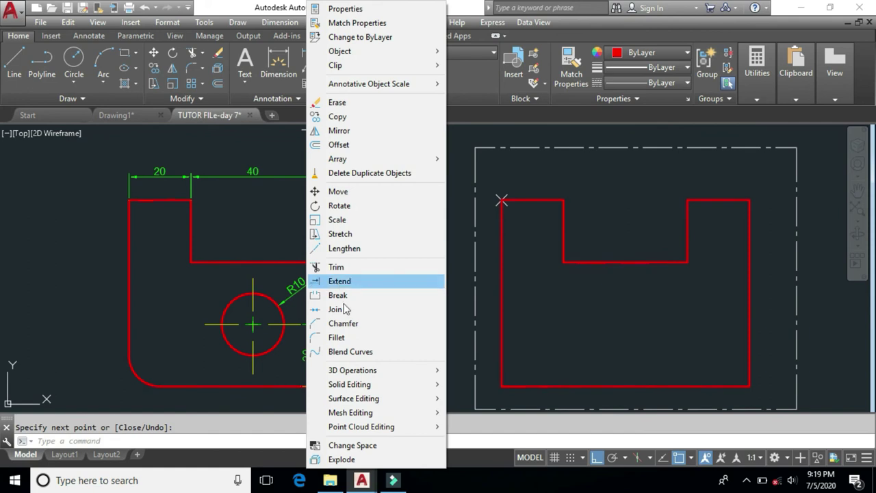
Step: Fillet the second plate's bottom-left and bottom-right corners with radius 10
{"action": "left_click", "coordinate": [354, 338]}
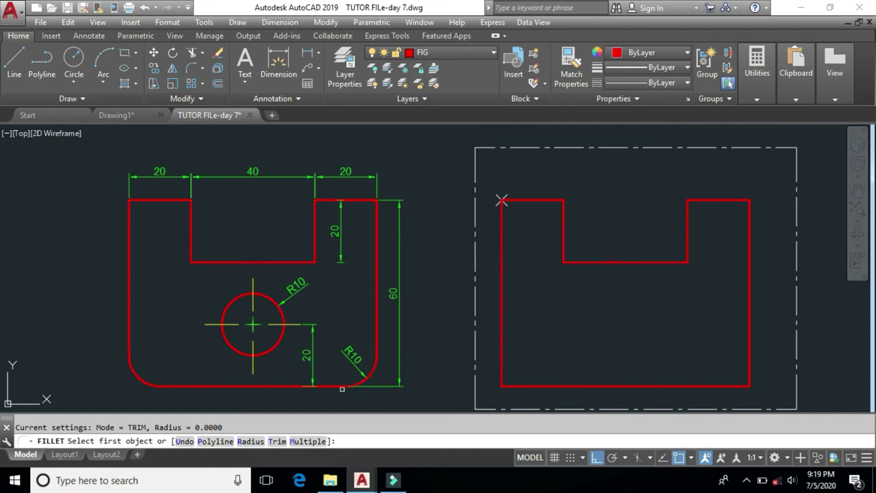
{"action": "left_click", "coordinate": [251, 440]}
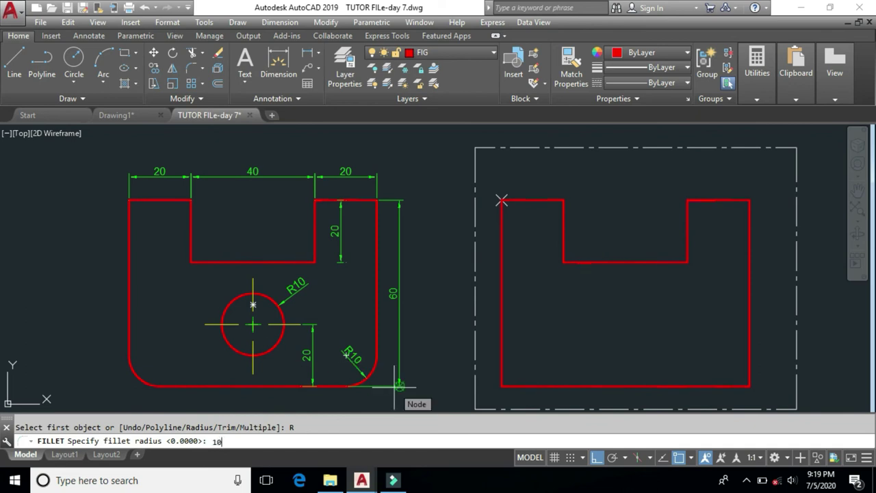
{"action": "key", "text": "Return"}
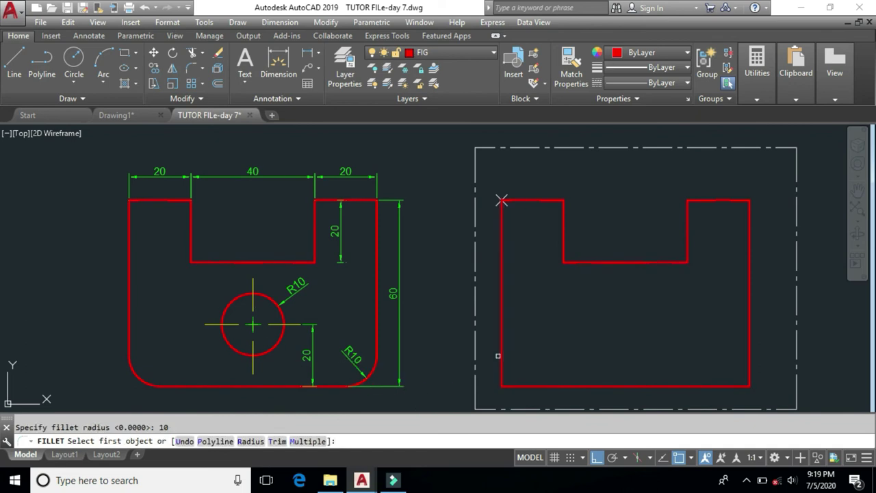
{"action": "left_click", "coordinate": [500, 355]}
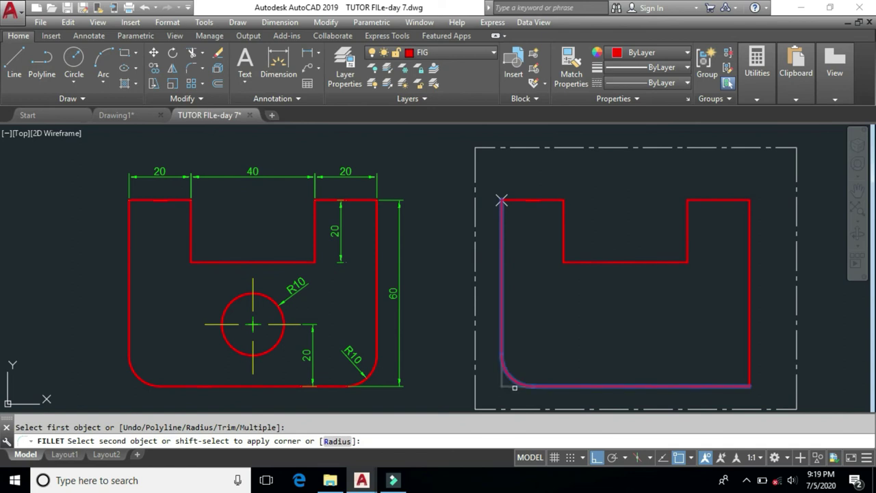
{"action": "left_click", "coordinate": [525, 385]}
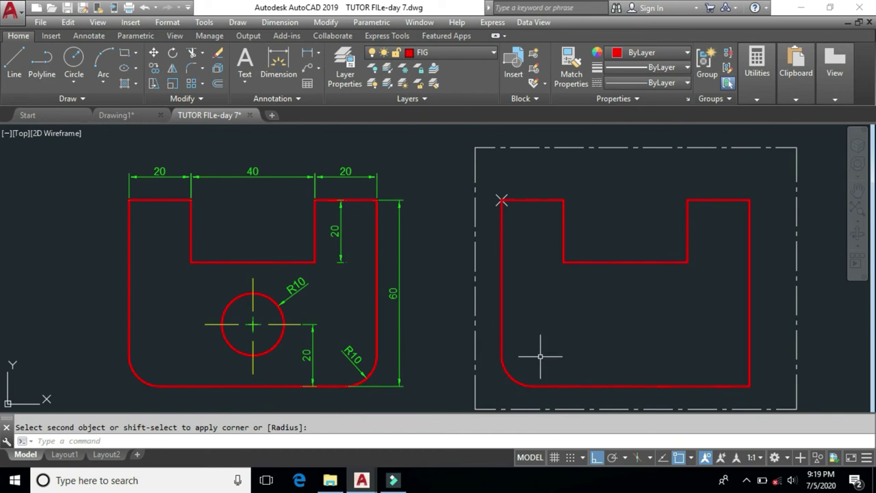
{"action": "key", "text": "Return"}
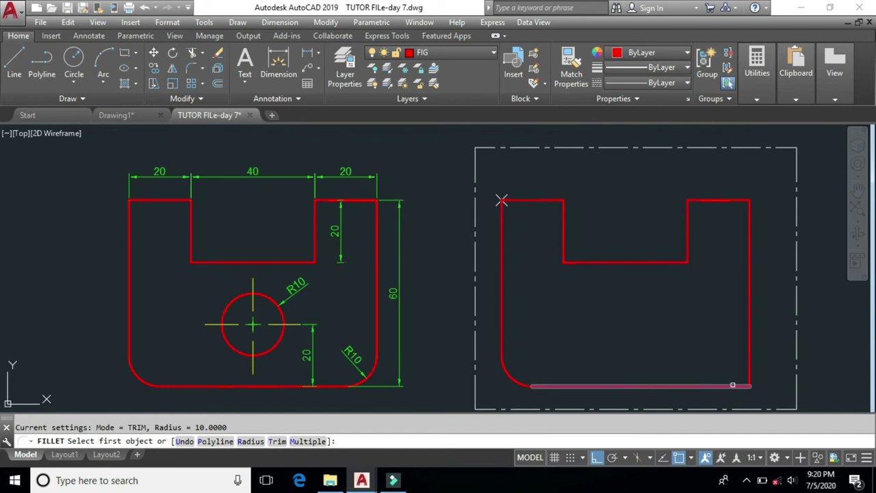
{"action": "left_click", "coordinate": [732, 384]}
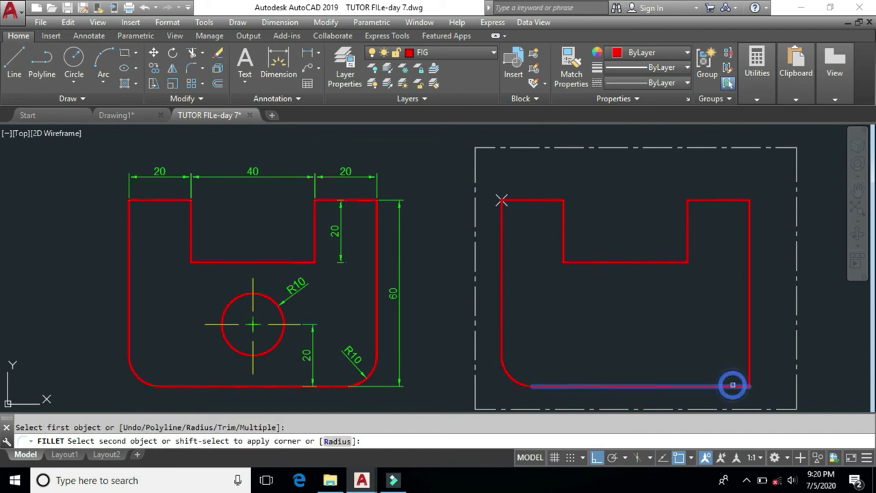
{"action": "left_click", "coordinate": [750, 355]}
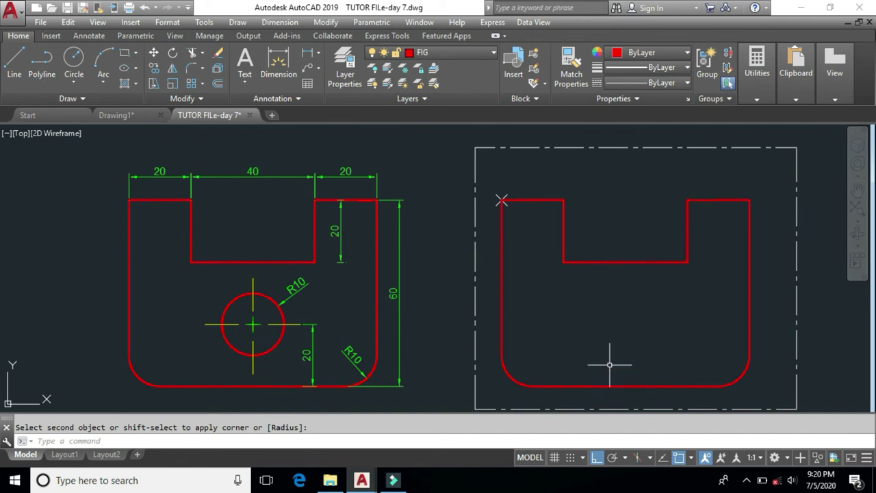
Step: Draw an R10 circle centred on the bottom edge's midpoint
{"action": "type", "text": "o"}
{"action": "key", "text": "Return"}
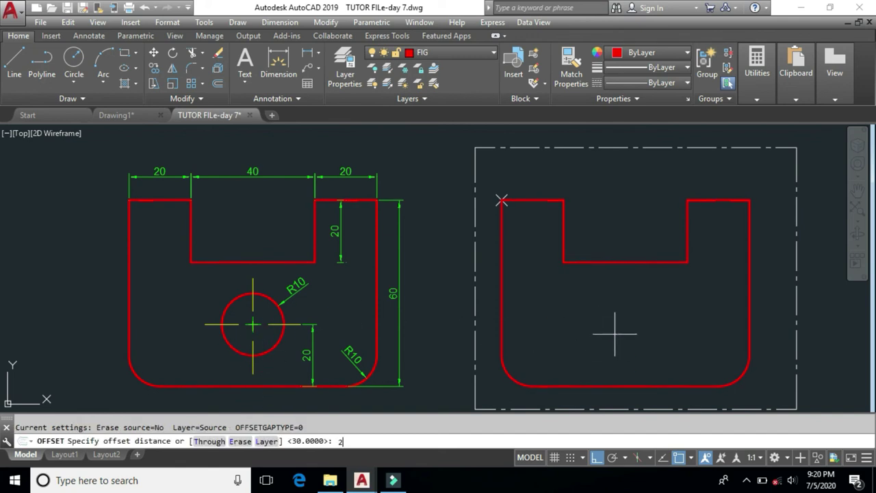
{"action": "key", "text": "Return"}
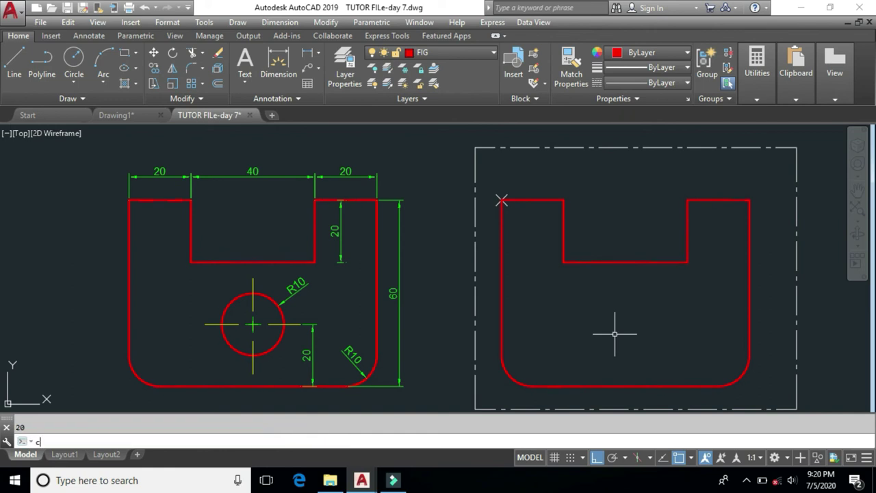
{"action": "key", "text": "Return"}
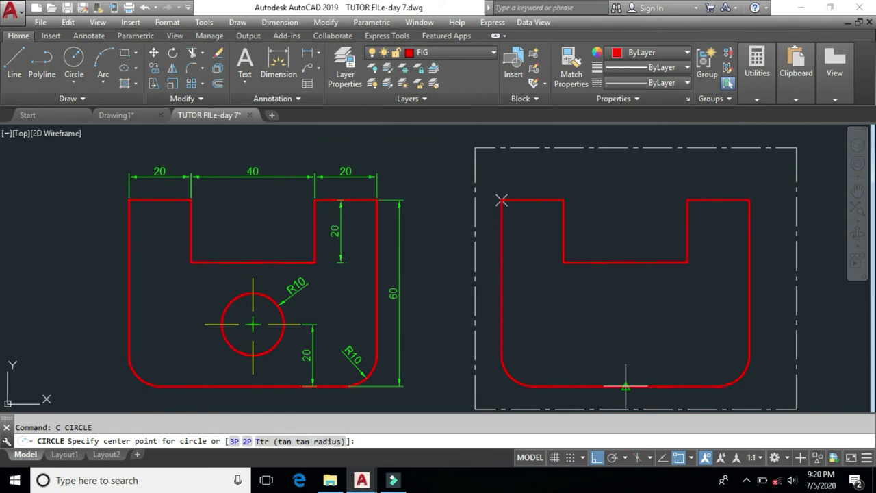
{"action": "left_click", "coordinate": [625, 387]}
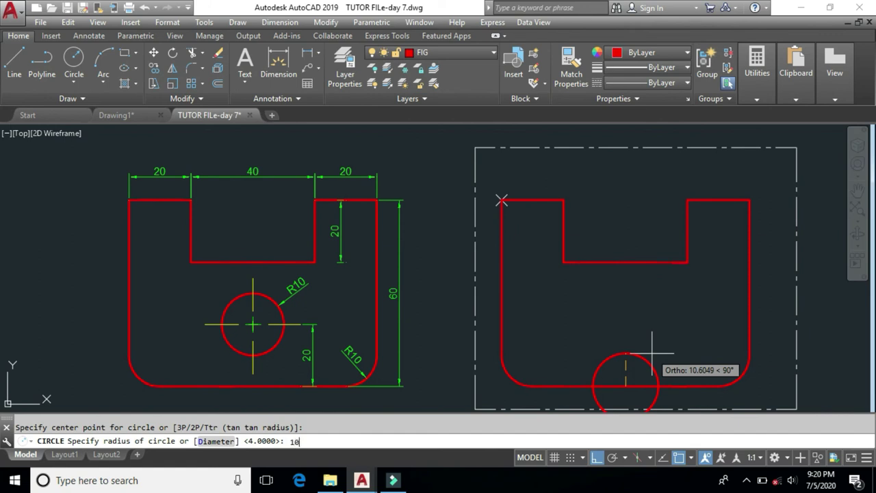
{"action": "key", "text": "Return"}
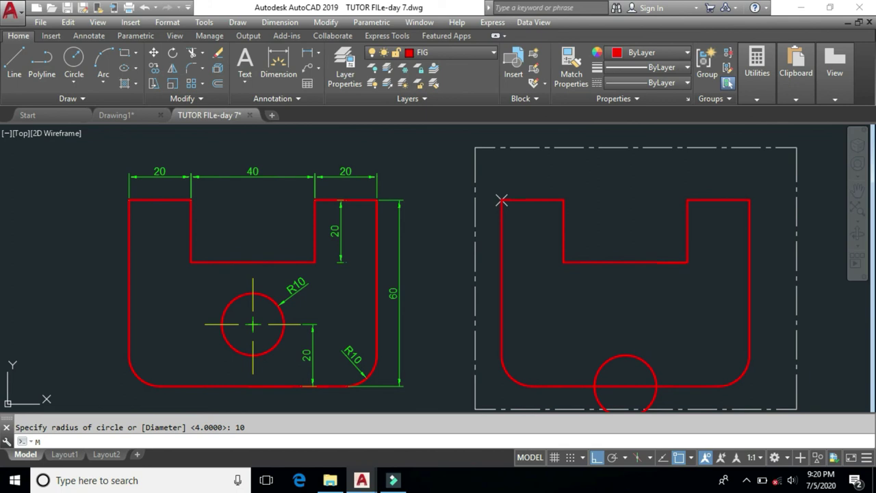
Step: Move the R10 circle straight up 20 units
{"action": "key", "text": "Return"}
{"action": "left_click", "coordinate": [640, 349]}
{"action": "left_click", "coordinate": [611, 372]}
{"action": "key", "text": "Return"}
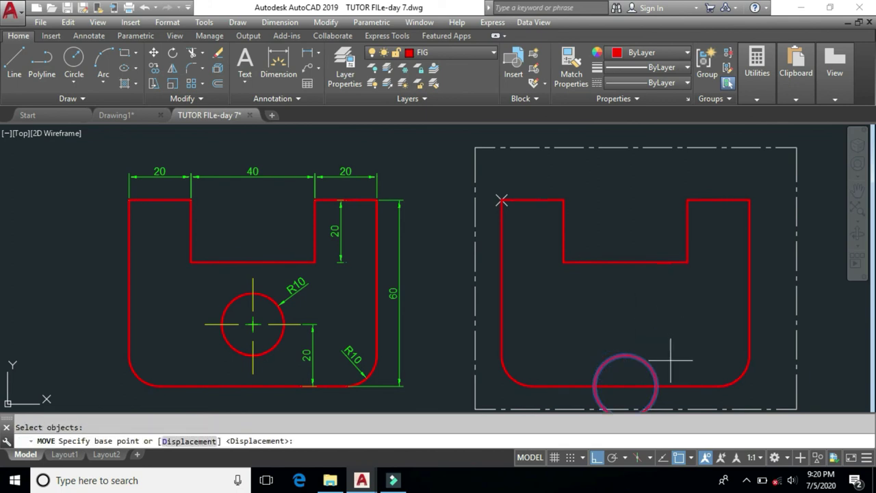
{"action": "left_click", "coordinate": [681, 364]}
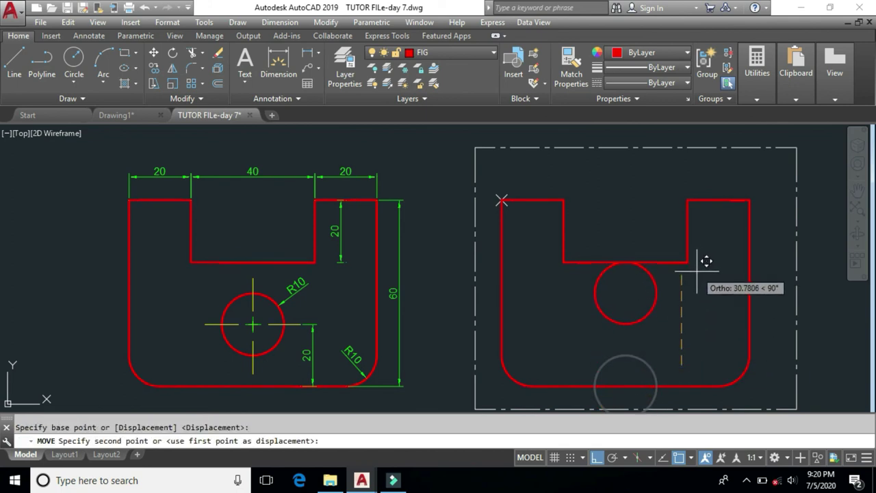
{"action": "type", "text": "20"}
{"action": "key", "text": "Return"}
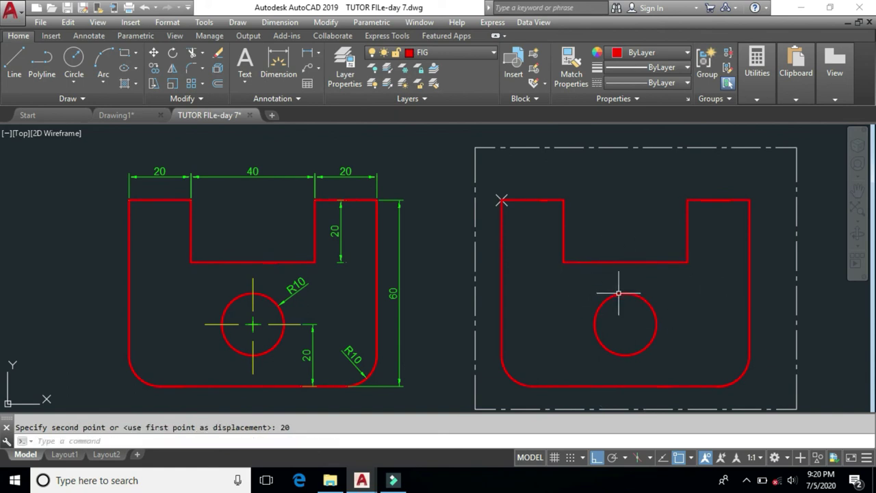
{"action": "mouse_move", "coordinate": [619, 293]}
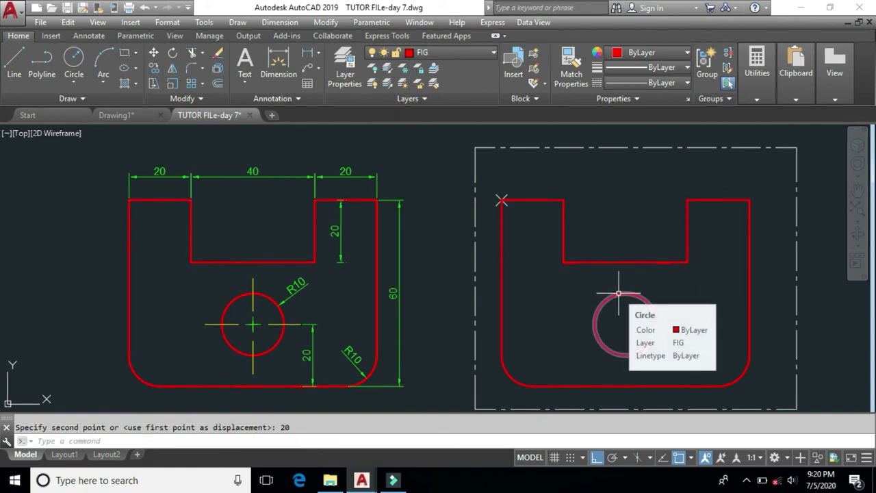
{"action": "middle_click_drag", "start_coordinate": [679, 313], "coordinate": [666, 313]}
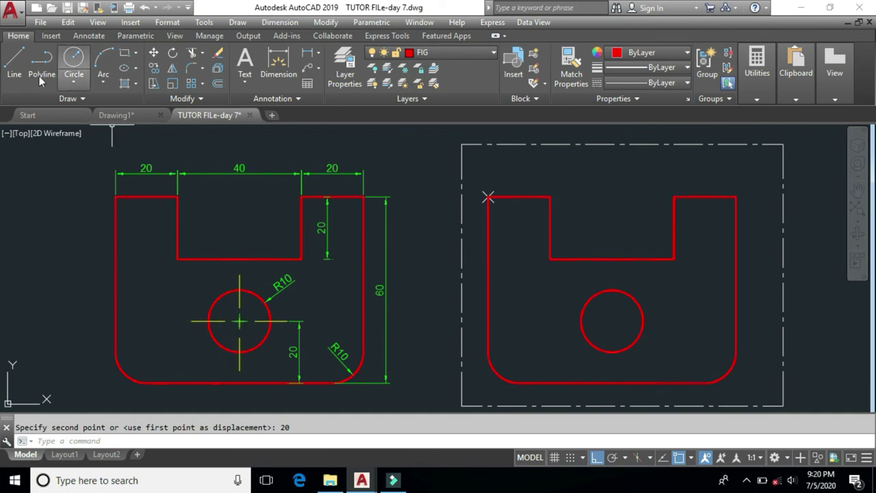
Step: Draw a vertical line to the right of the hole
{"action": "left_click", "coordinate": [19, 60]}
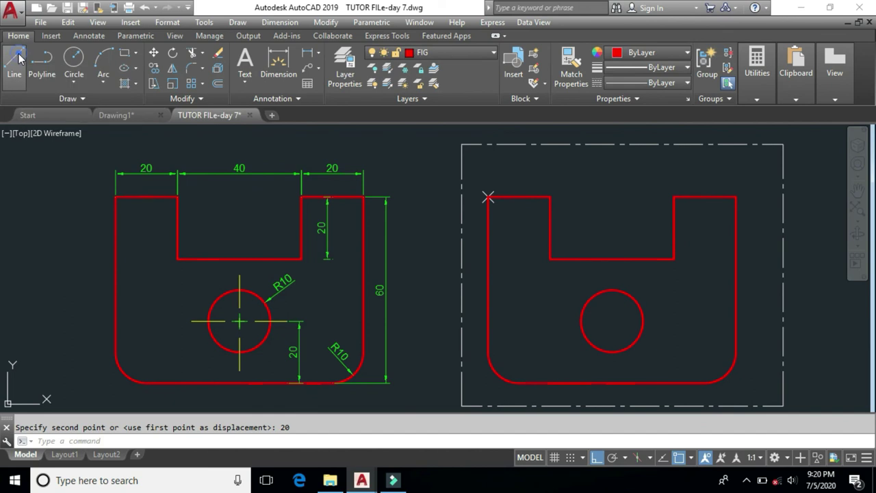
{"action": "left_click", "coordinate": [675, 278]}
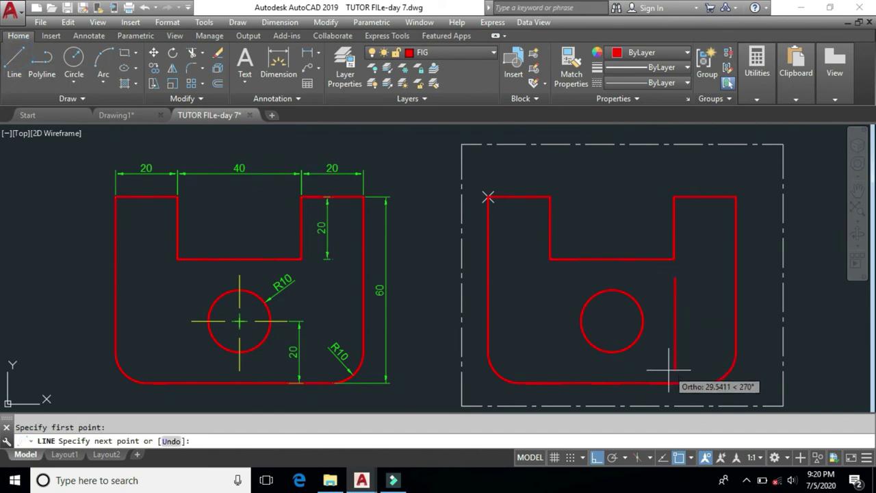
{"action": "left_click", "coordinate": [668, 370]}
{"action": "key", "text": "Return"}
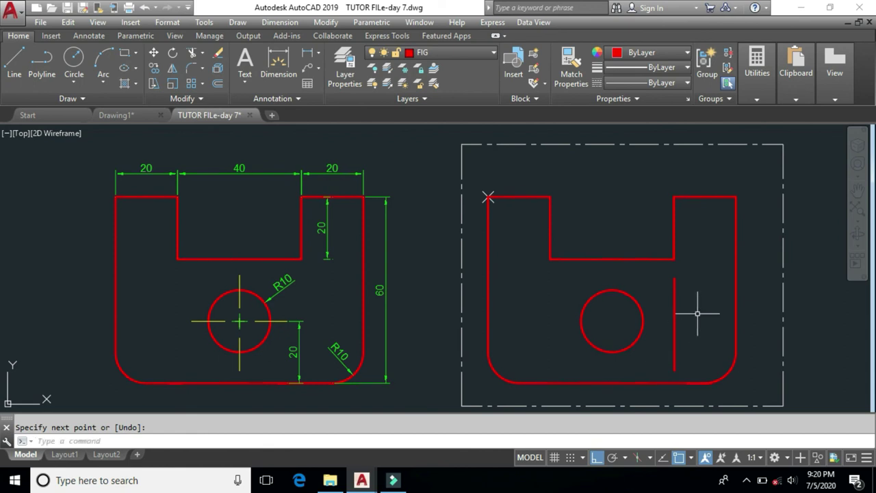
Step: Set the new line's color to Yellow and linetype to CENTER
{"action": "left_click", "coordinate": [695, 316]}
{"action": "left_click", "coordinate": [668, 350]}
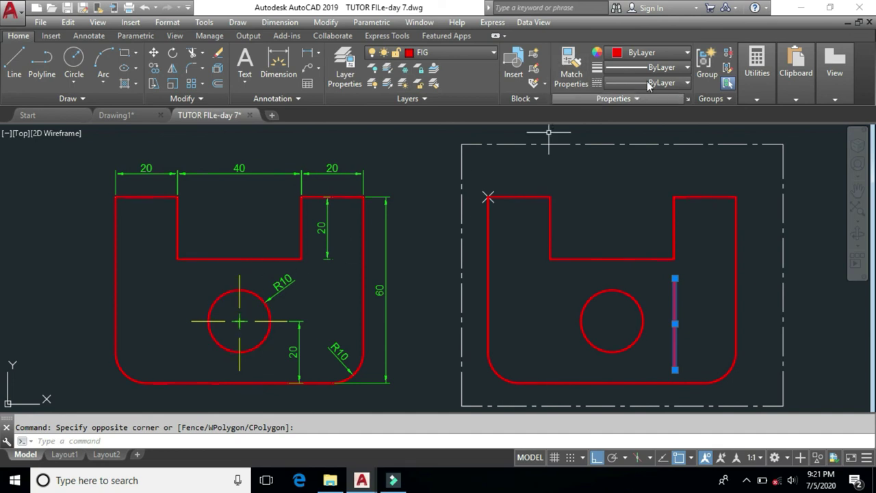
{"action": "left_click", "coordinate": [668, 53]}
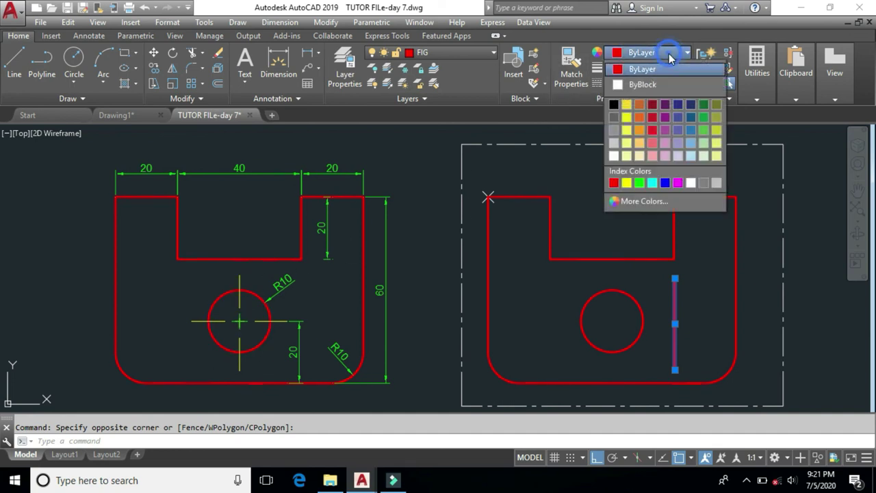
{"action": "left_click", "coordinate": [628, 181]}
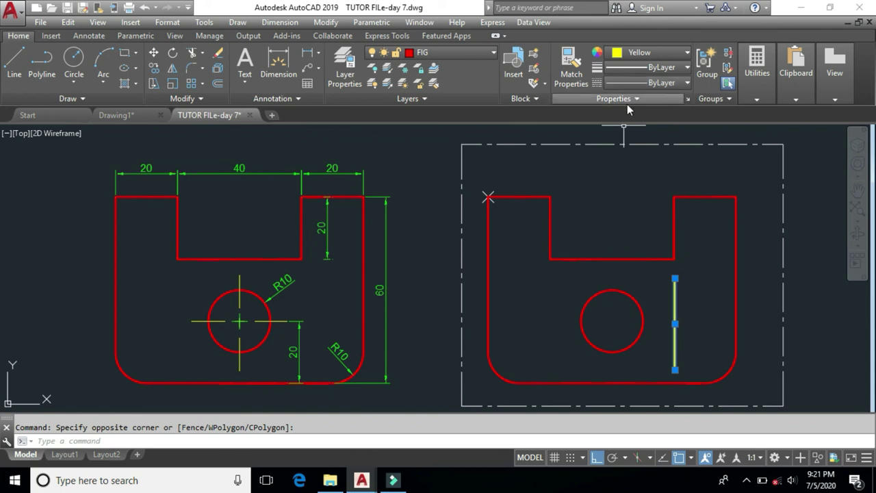
{"action": "left_click", "coordinate": [662, 82]}
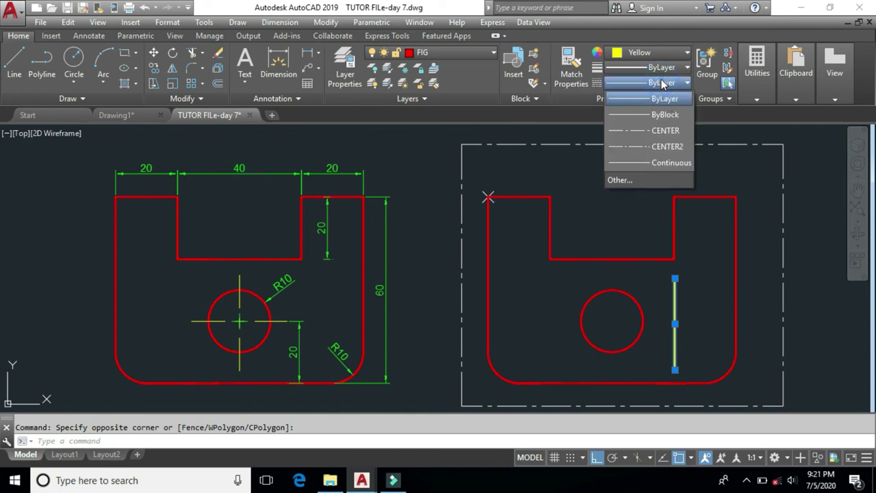
{"action": "left_click", "coordinate": [651, 130]}
Step: Move the yellow line so its midpoint sits on the hole's centre
{"action": "type", "text": "m"}
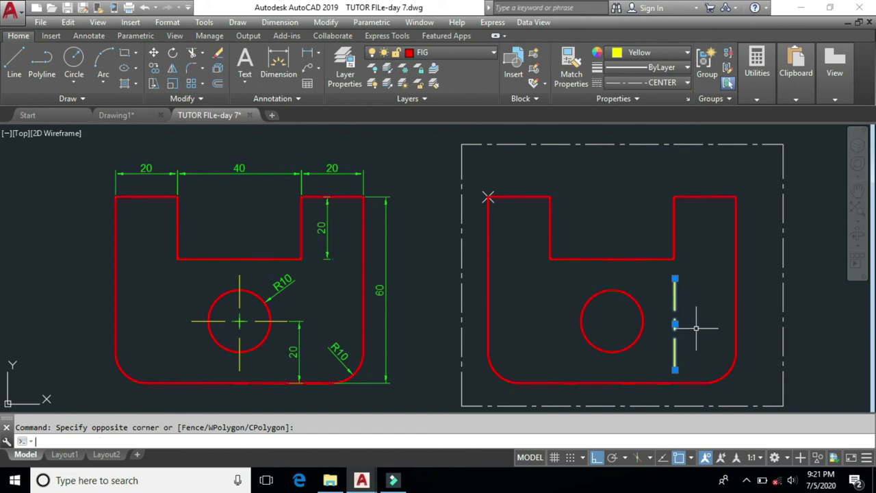
{"action": "key", "text": "Return"}
{"action": "left_click", "coordinate": [675, 325]}
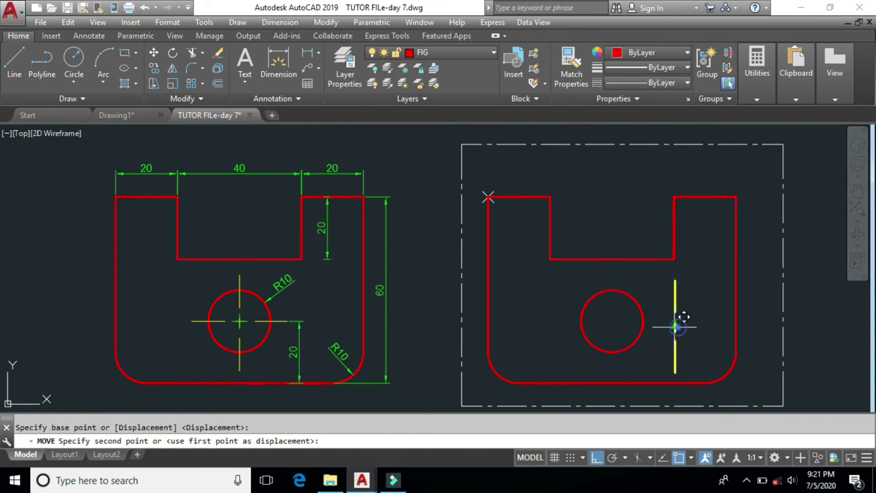
{"action": "left_click", "coordinate": [614, 320]}
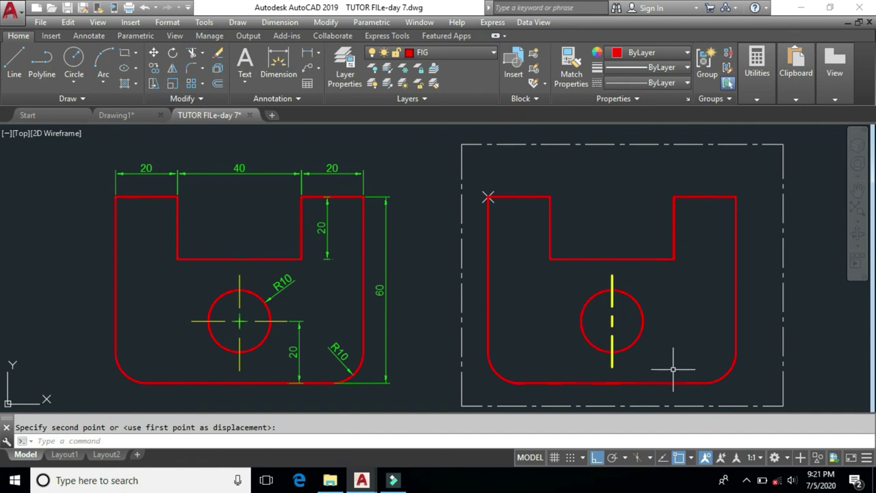
Step: Set the center line's lineweight to 0.25 mm
{"action": "left_click", "coordinate": [618, 337]}
{"action": "left_click", "coordinate": [587, 333]}
{"action": "left_click", "coordinate": [654, 67]}
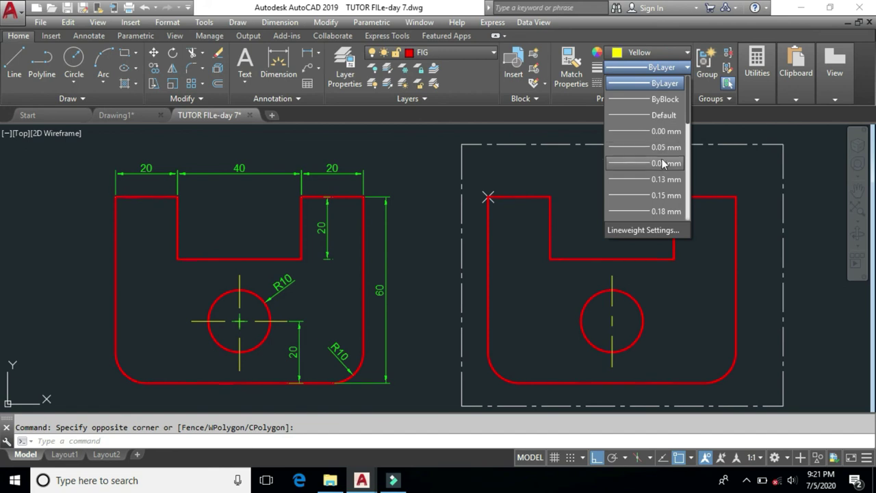
{"action": "scroll", "coordinate": [662, 205], "scroll_direction": "down", "scroll_amount": 1}
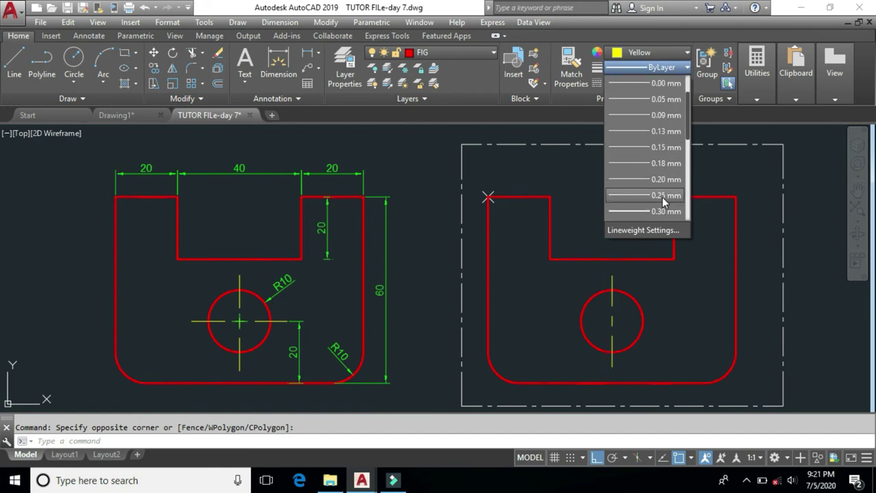
{"action": "left_click", "coordinate": [662, 196]}
{"action": "key", "text": "Escape"}
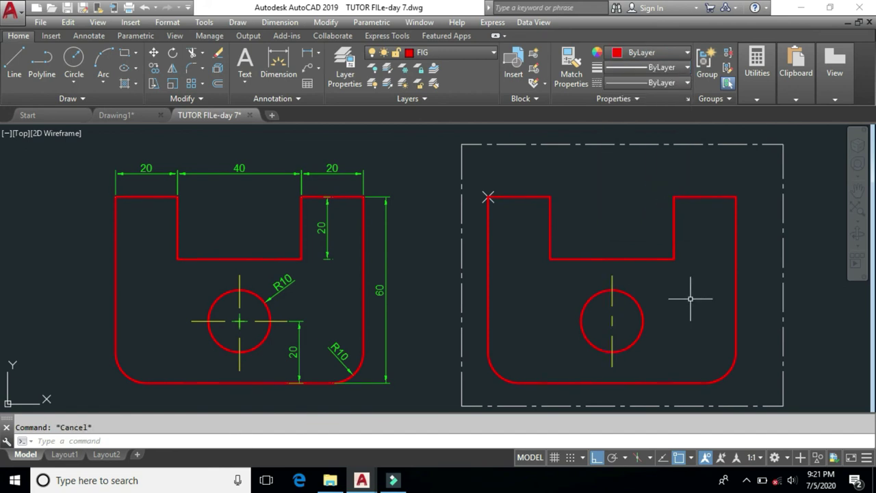
{"action": "left_click", "coordinate": [624, 314]}
{"action": "left_click", "coordinate": [606, 317]}
{"action": "type", "text": "mi"}
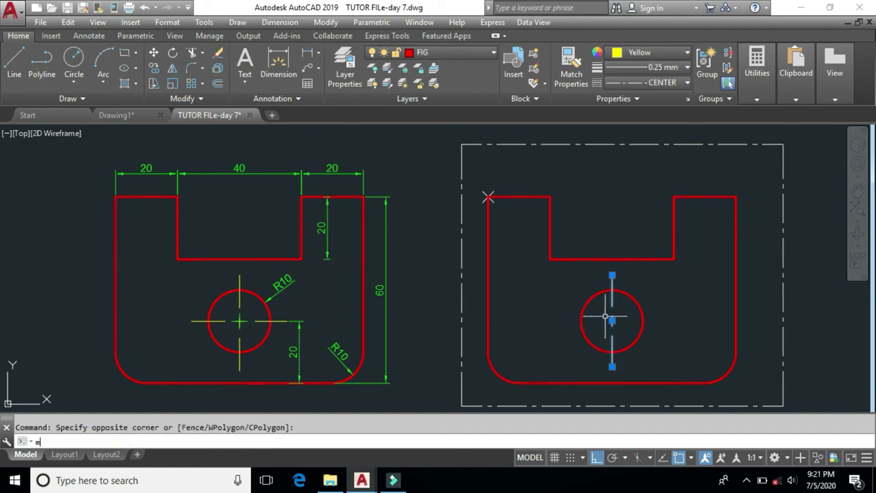
{"action": "key", "text": "Return"}
{"action": "left_click", "coordinate": [611, 321]}
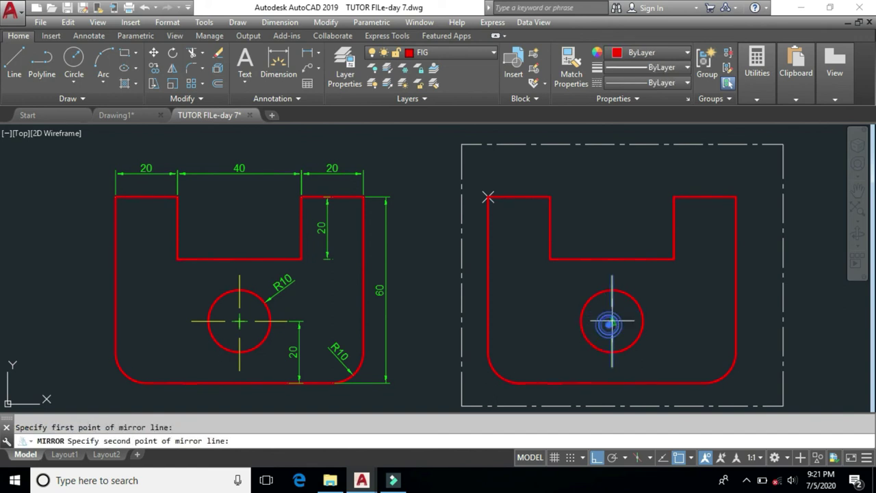
{"action": "type", "text": "@1"}
{"action": "type", "text": "90"}
{"action": "key", "text": "Return"}
{"action": "key", "text": "Return"}
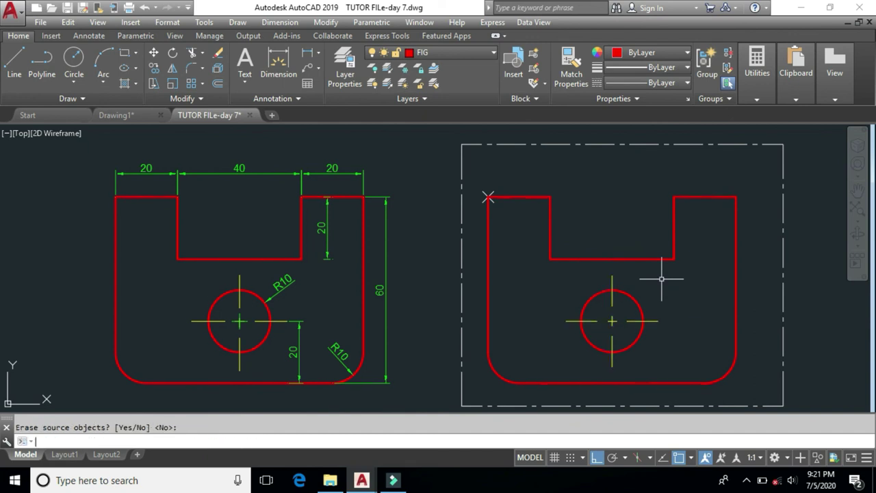